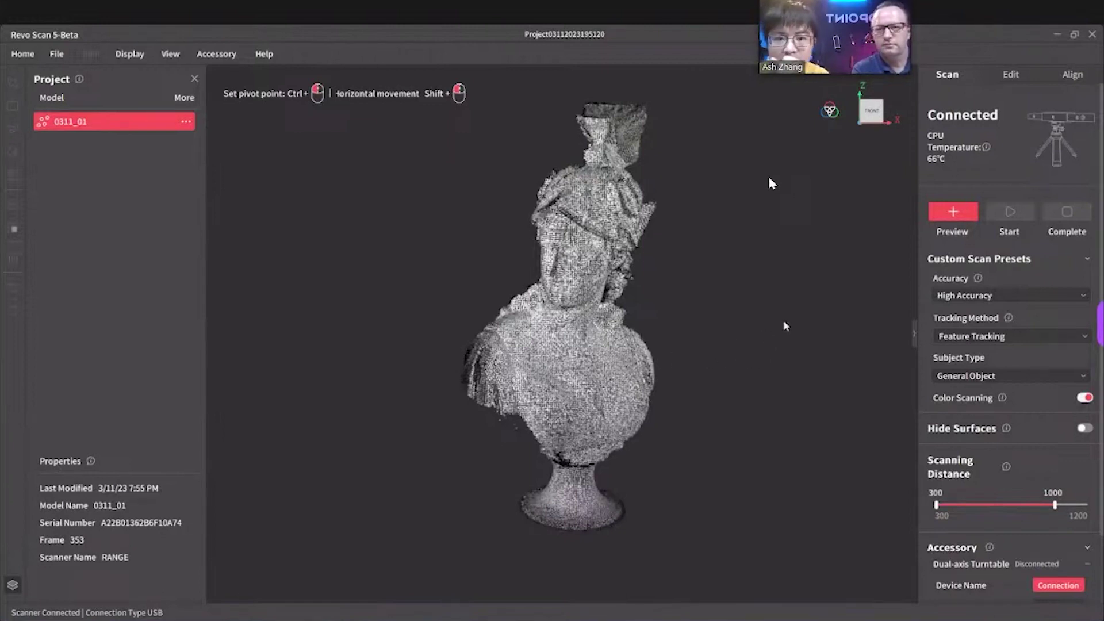
Orbit and zoom around the raw bust scan to check its coverage from all sides
left_click_drag(697, 342, 819, 316)
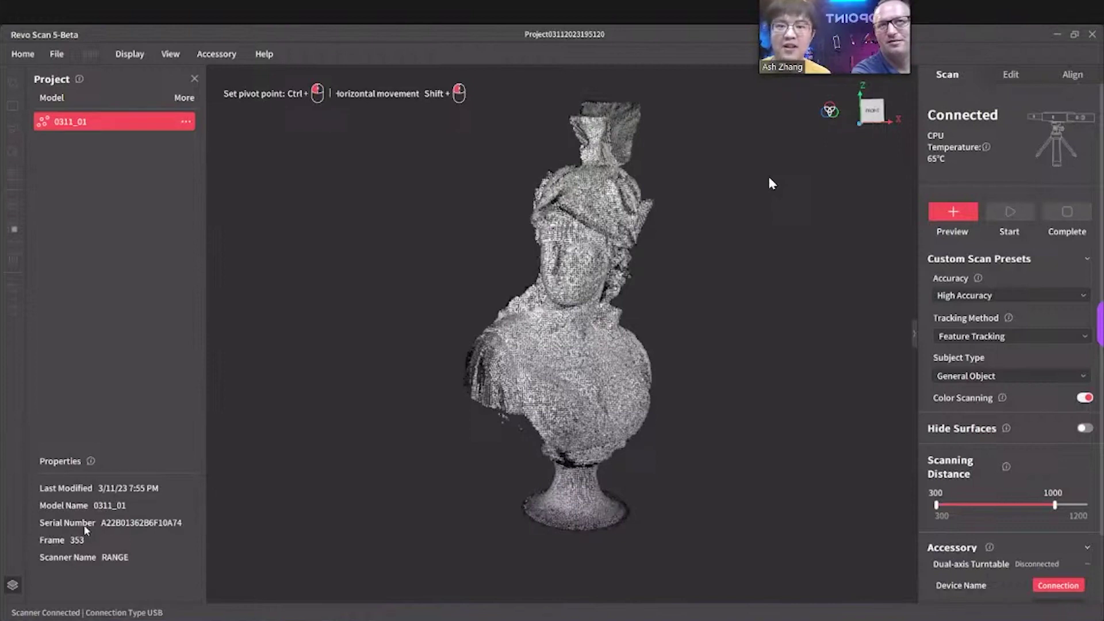
left_click_drag(832, 380, 654, 282)
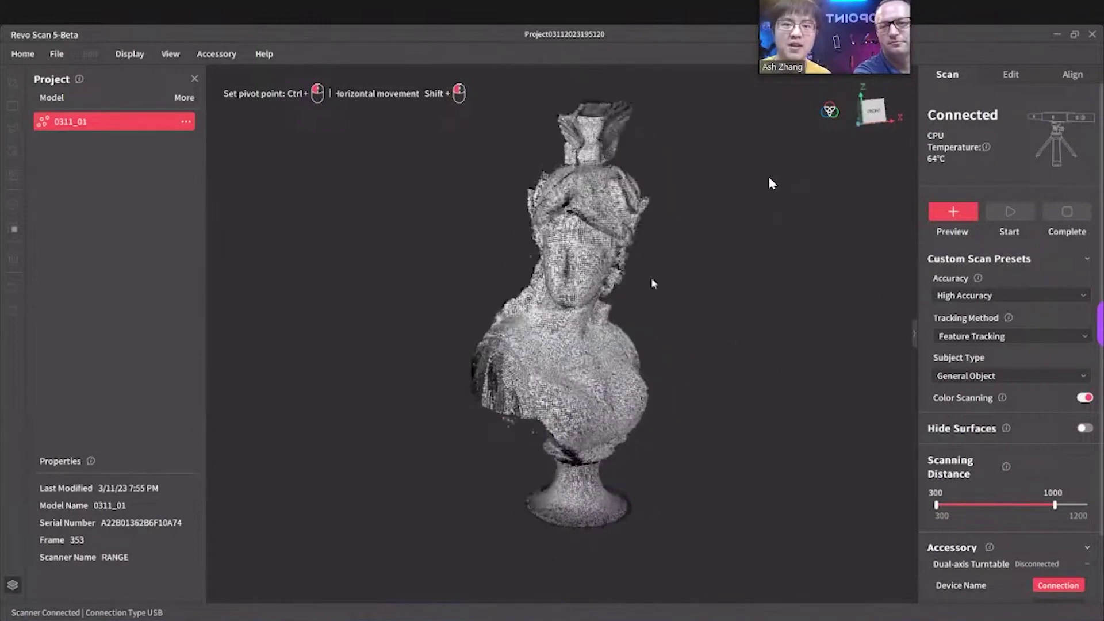
left_click_drag(690, 202, 734, 201)
left_click_drag(653, 305, 615, 323)
left_click_drag(449, 338, 618, 325)
left_click_drag(758, 184, 473, 256)
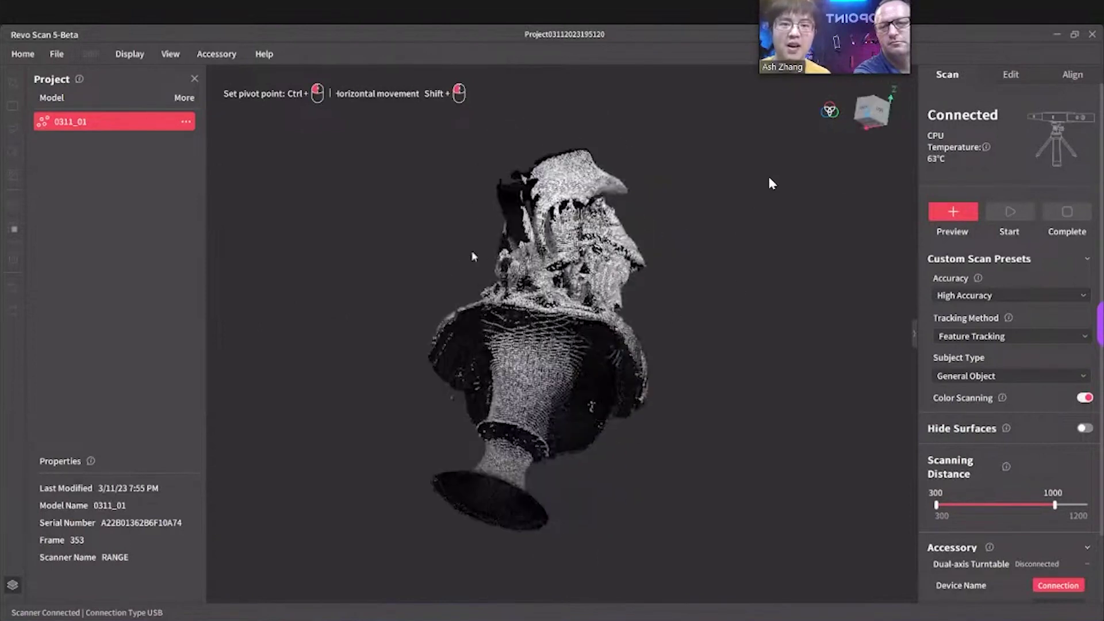
left_click_drag(723, 181, 645, 302)
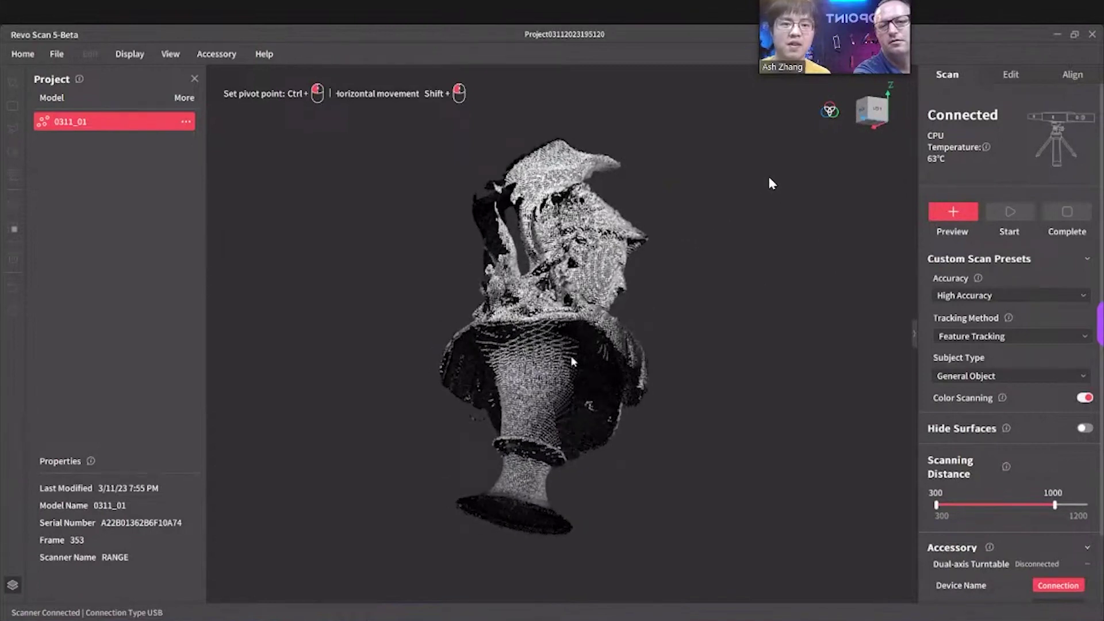
left_click_drag(569, 332, 627, 351)
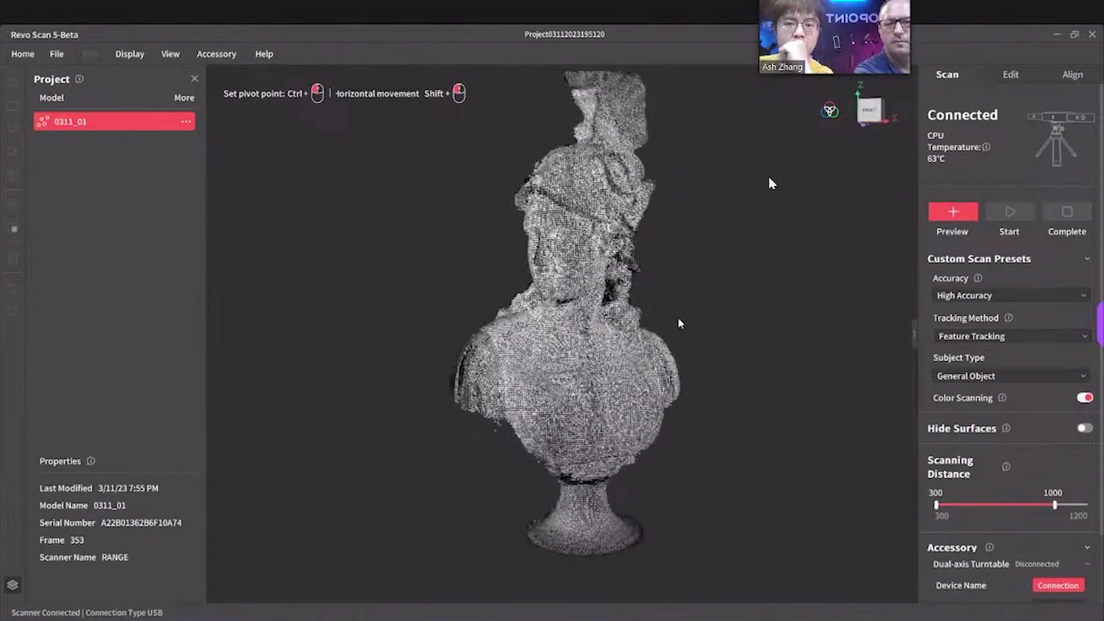
scroll(678, 318, "up", 3)
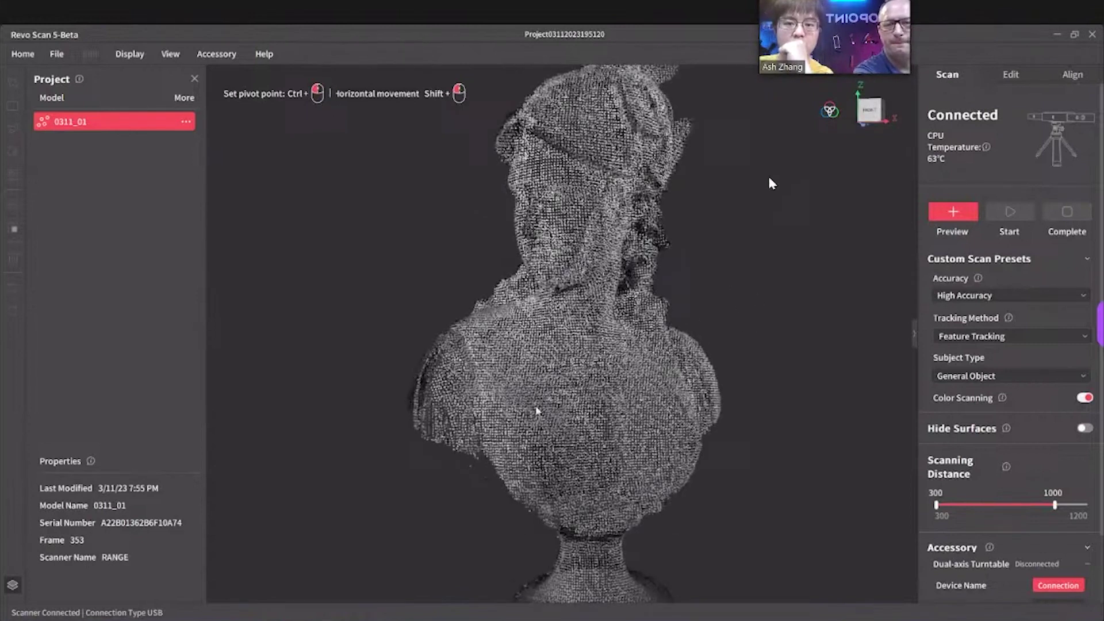
scroll(596, 392, "up", 3)
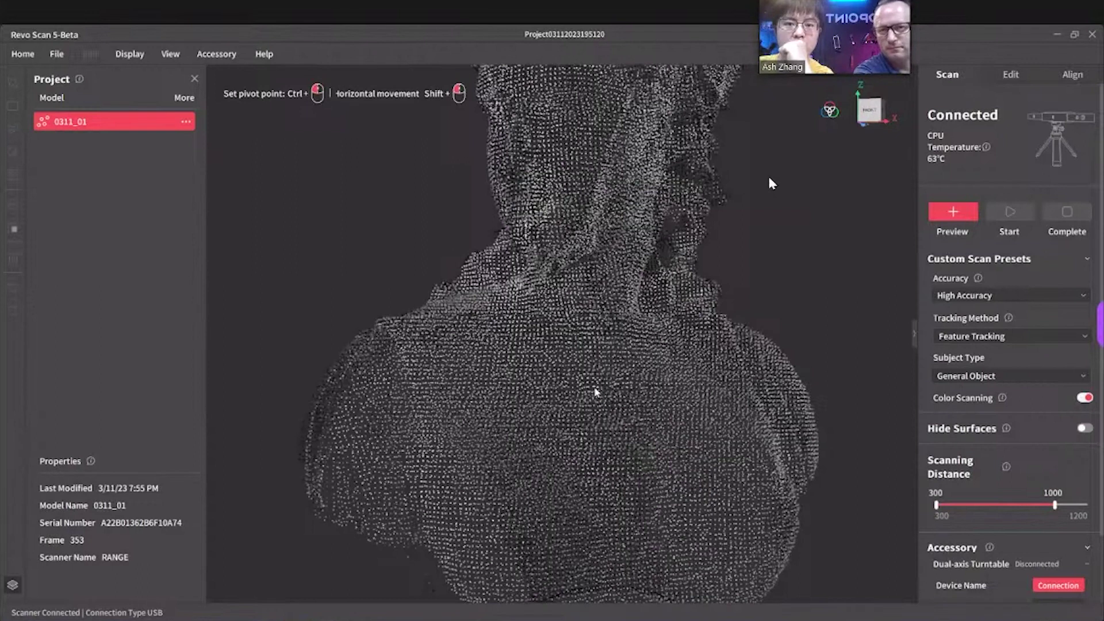
scroll(596, 392, "up", 2)
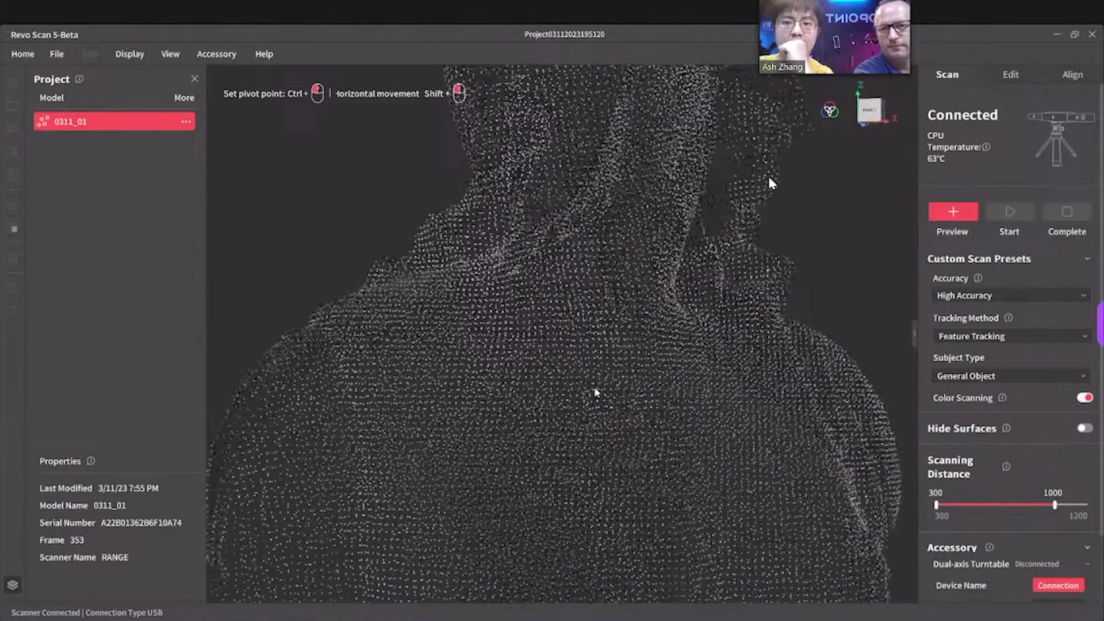
scroll(803, 294, "up", 3)
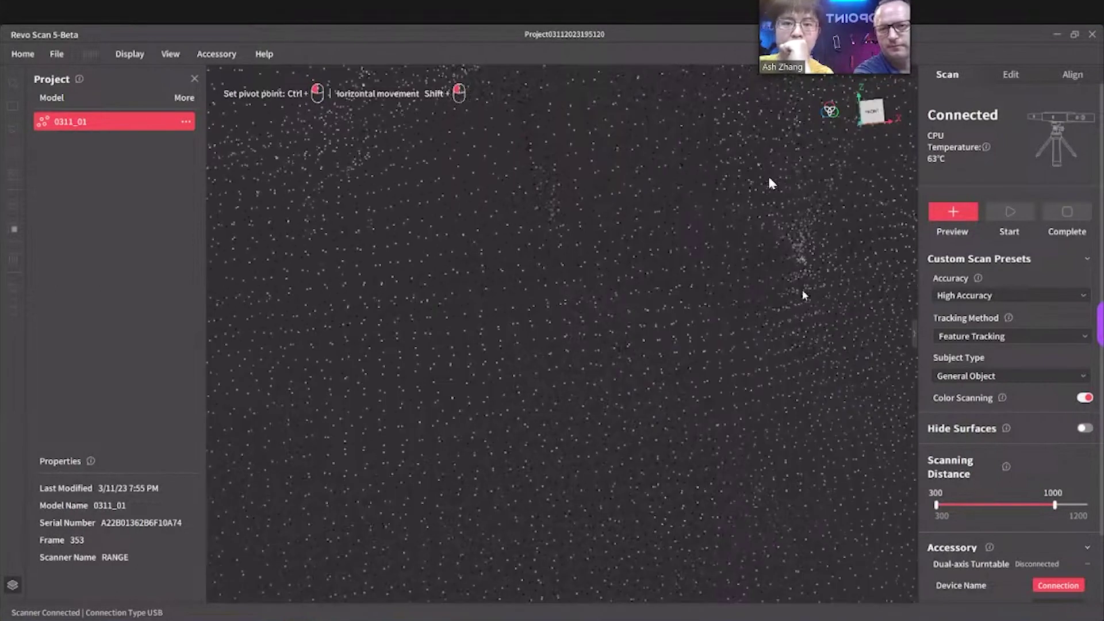
scroll(801, 206, "down", 5)
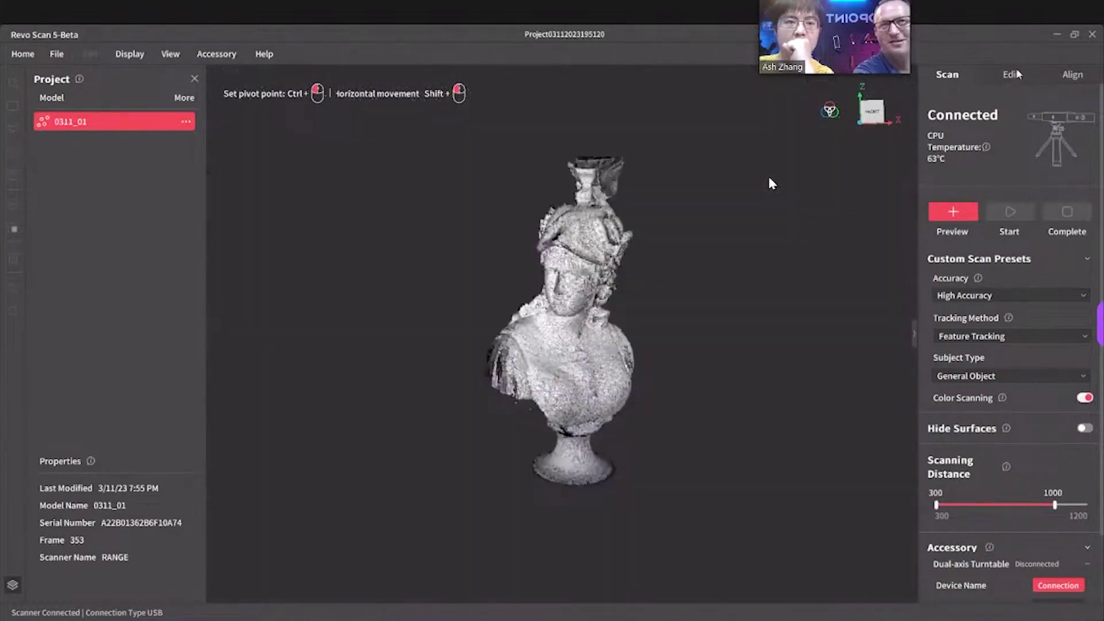
In the Edit tab, set Fusing Point Distance to 0.20 and apply fusing
left_click(1009, 75)
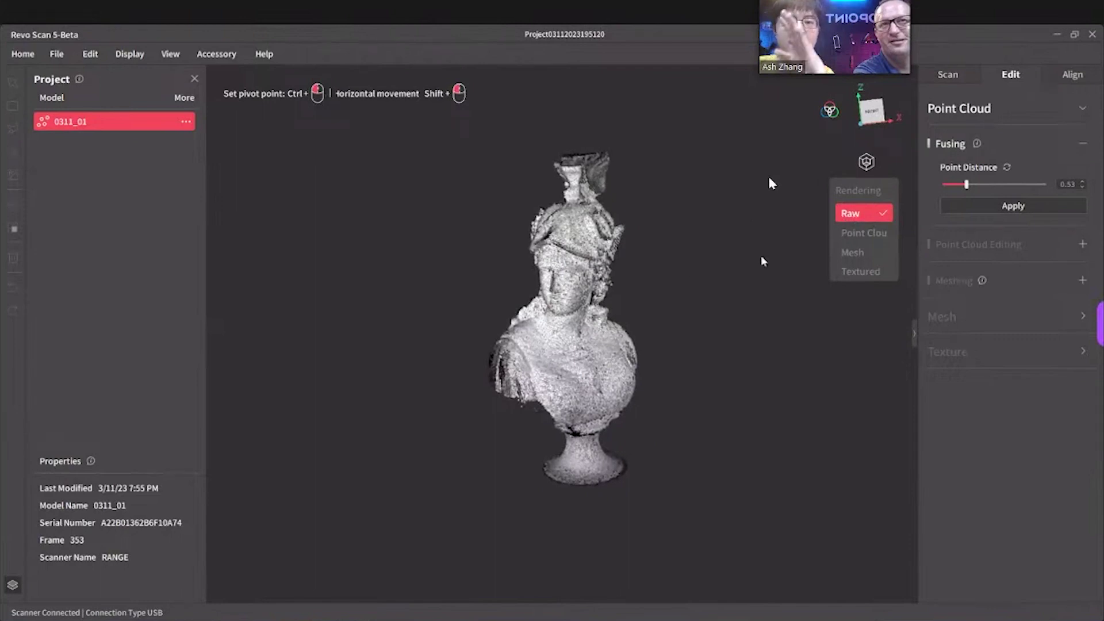
left_click_drag(760, 255, 782, 264)
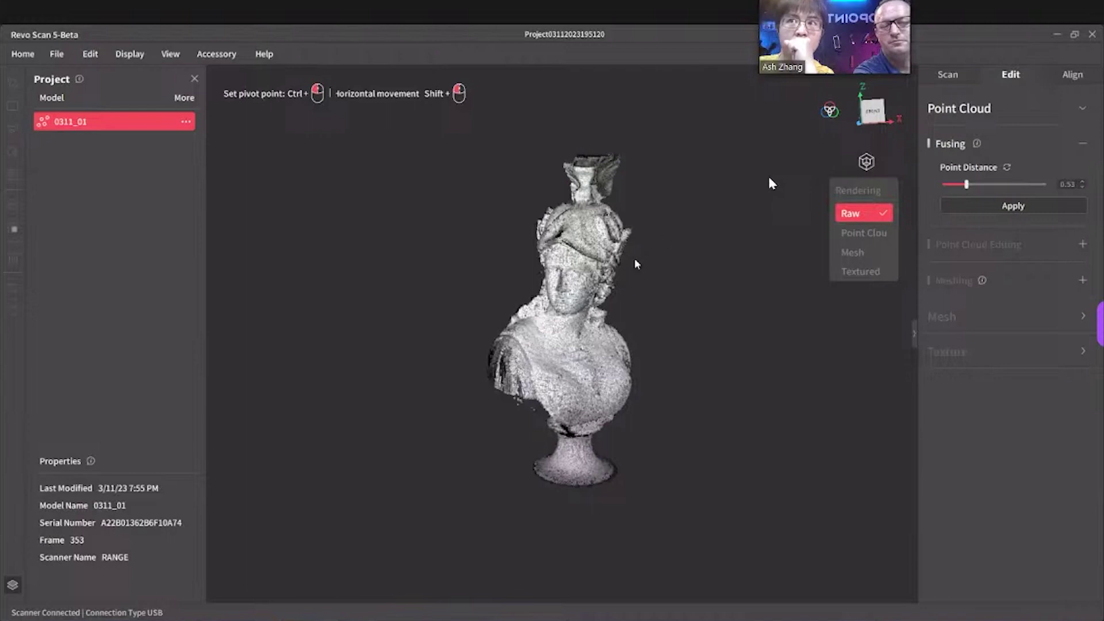
mouse_move(633, 257)
left_mouse_down()
mouse_move(648, 254)
mouse_move(637, 277)
left_mouse_up()
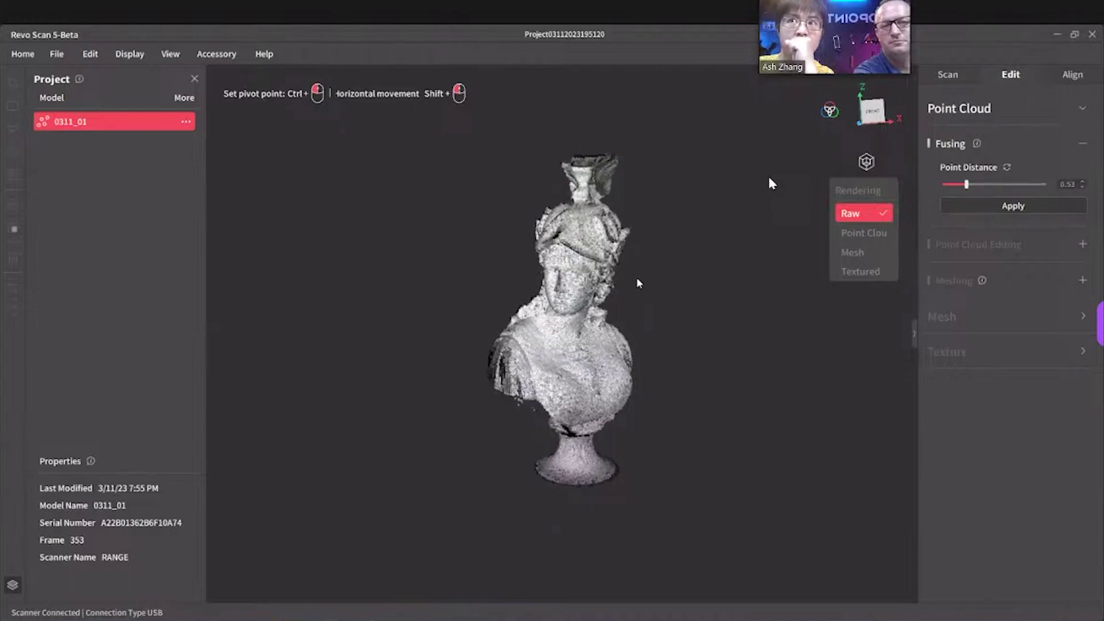
left_click_drag(966, 184, 932, 188)
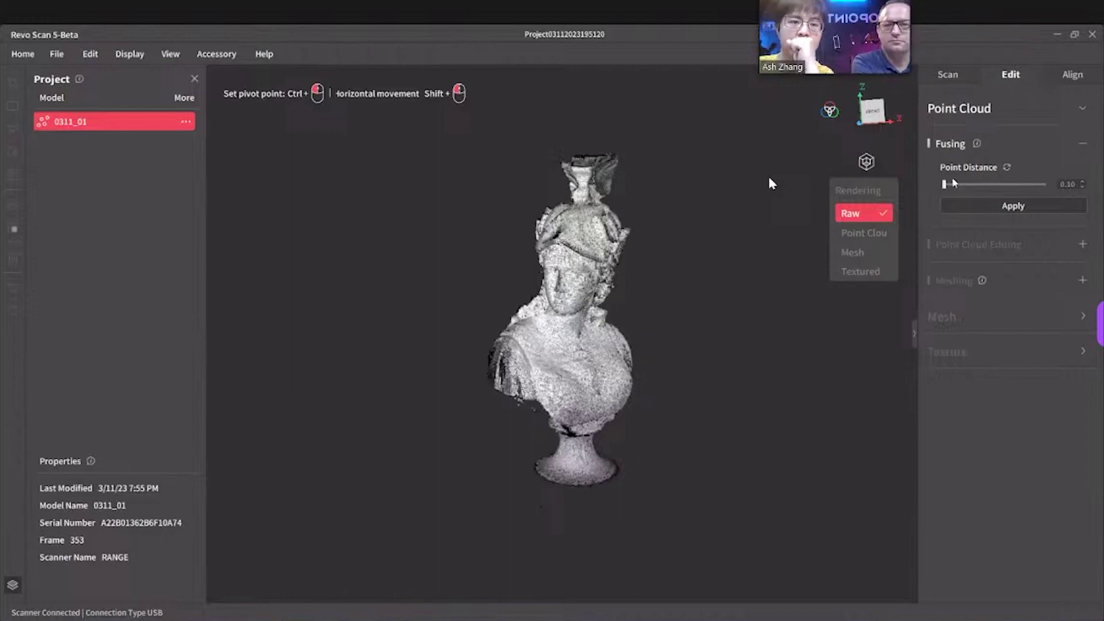
mouse_move(943, 184)
left_mouse_down()
mouse_move(972, 185)
mouse_move(955, 188)
left_mouse_up()
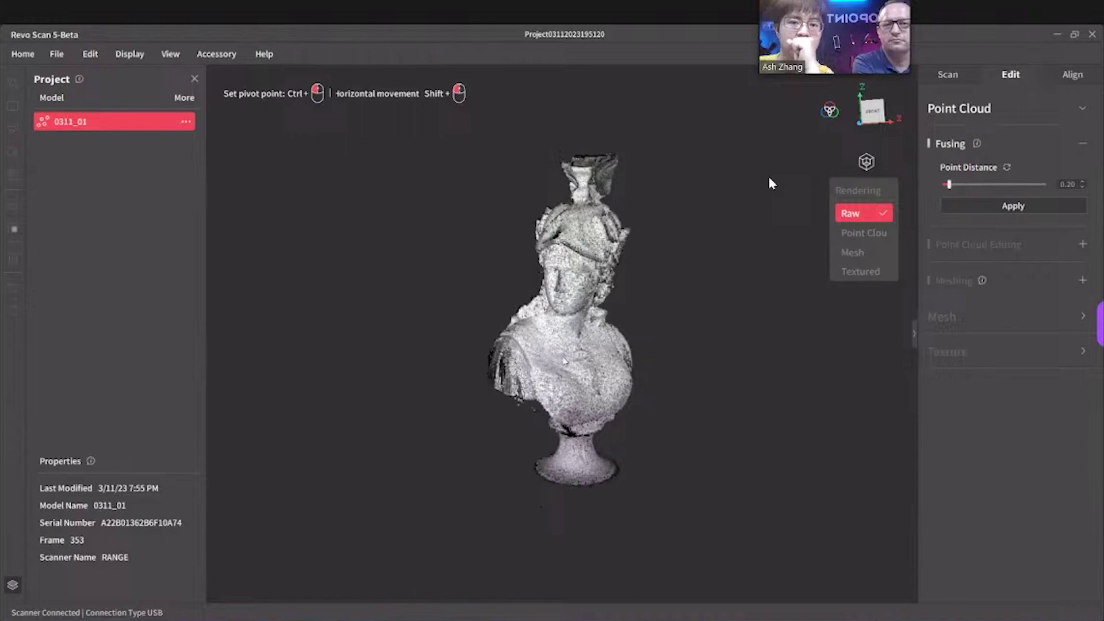
left_click_drag(777, 331, 797, 360)
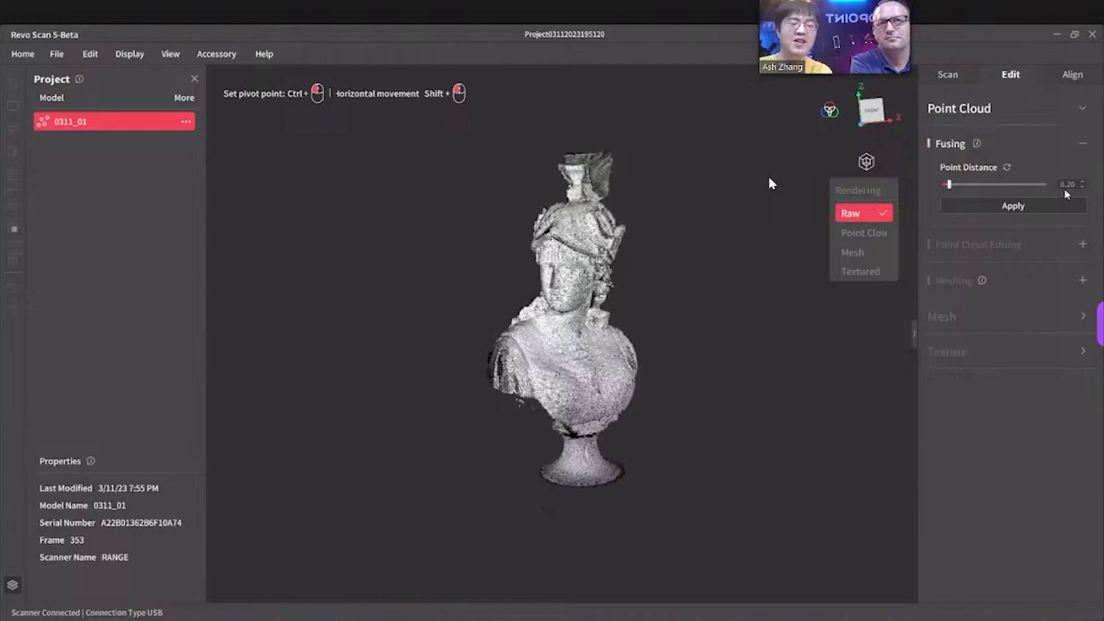
left_click(1029, 210)
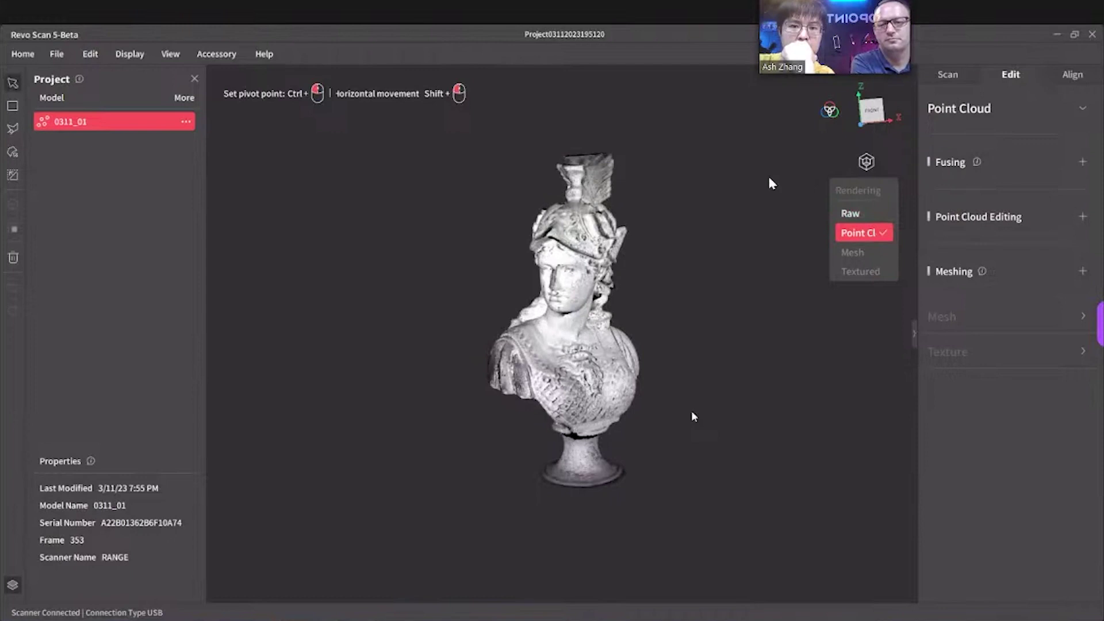
Switch the fused bust to Point Cloud rendering and orbit and zoom to inspect it
left_click(830, 109)
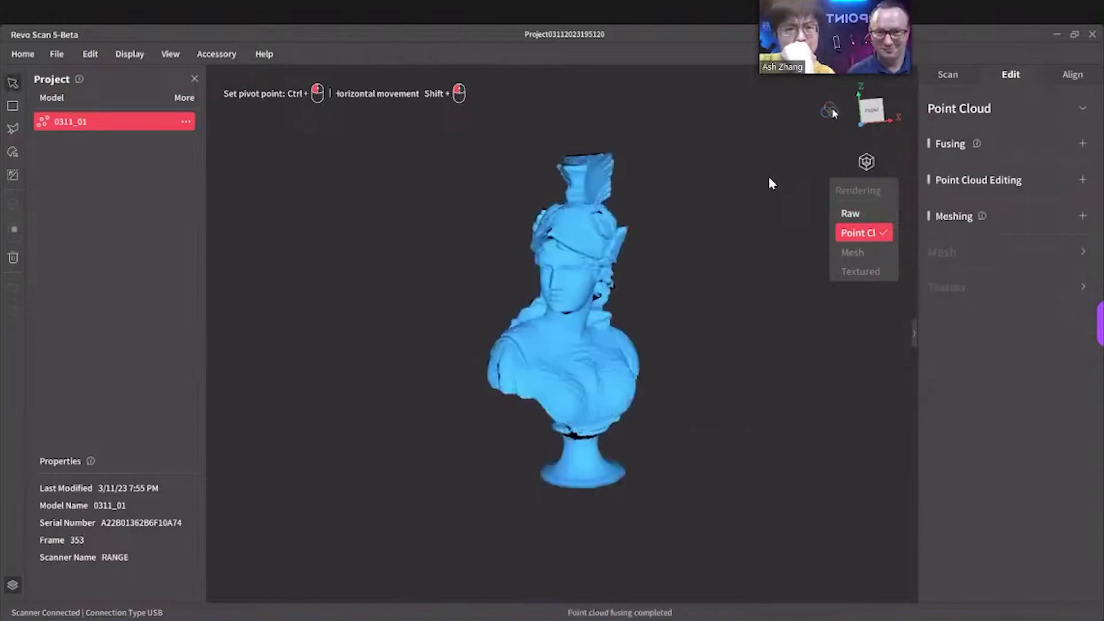
left_click_drag(754, 333, 801, 366)
scroll(723, 339, "up", 3)
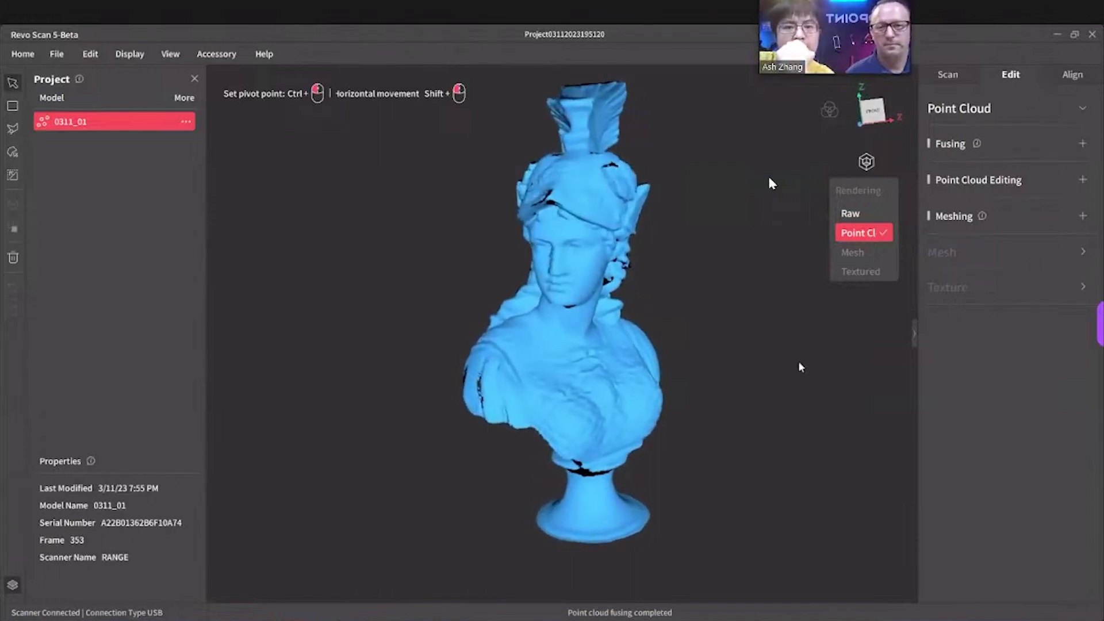
scroll(717, 375, "up", 5)
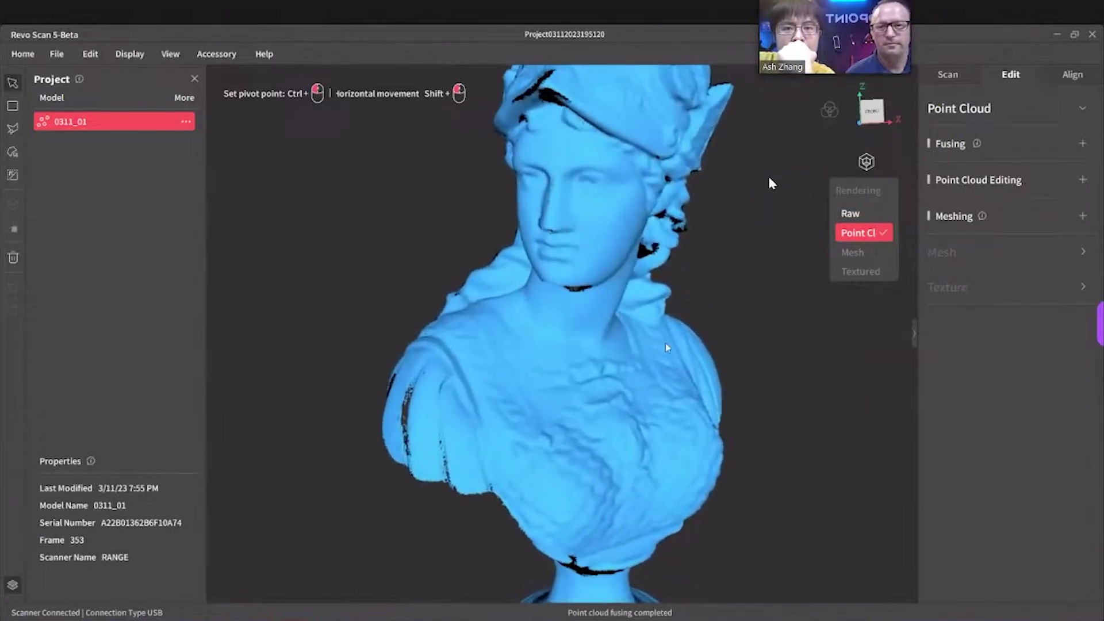
scroll(636, 406, "down", 4)
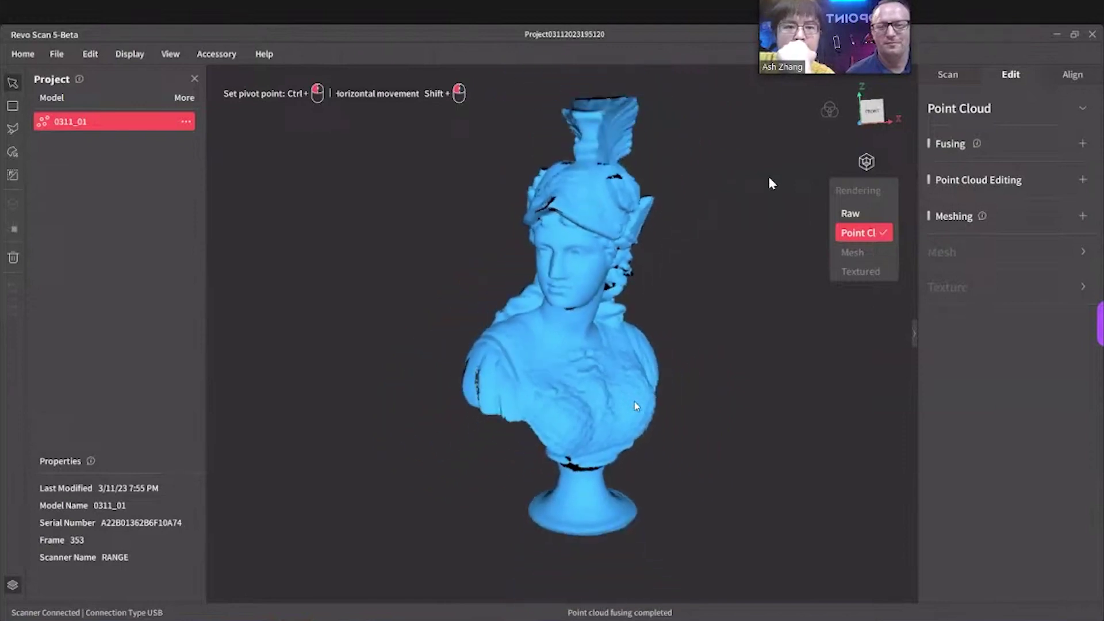
left_click_drag(766, 310, 798, 303)
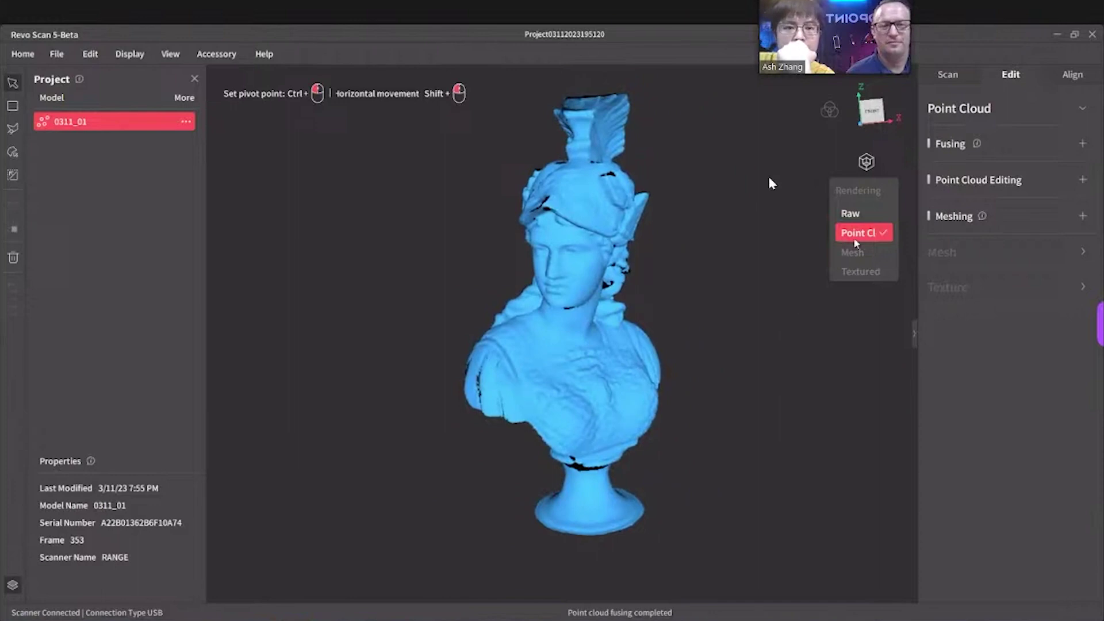
Run Overlap Detection at Point Distance 0.47 and rotate the bust to view the red overlaps
left_click(999, 180)
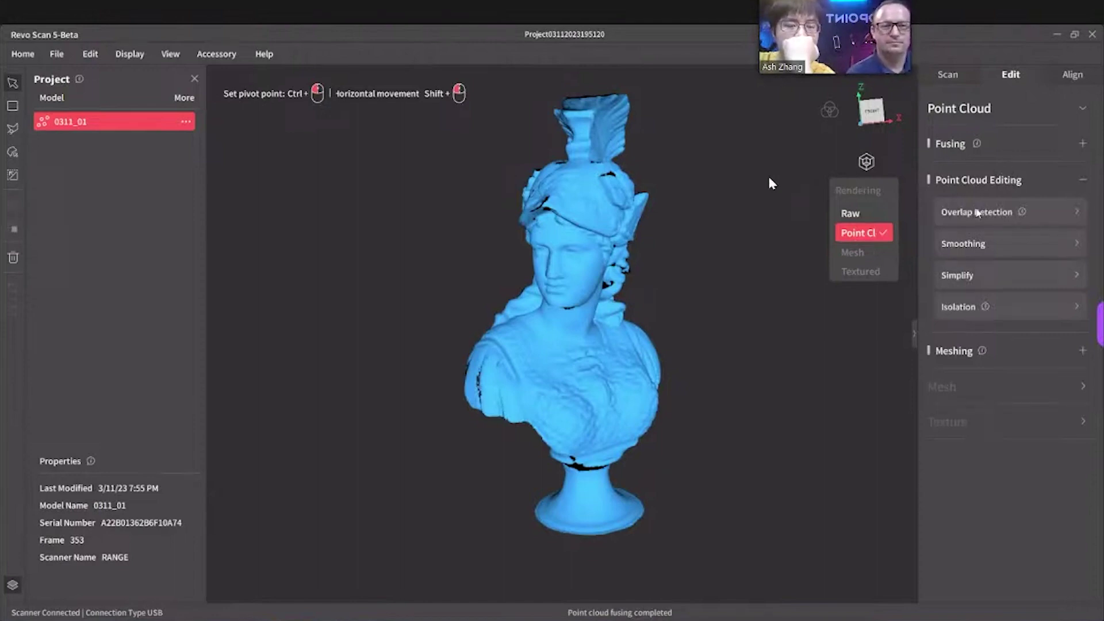
left_click(993, 211)
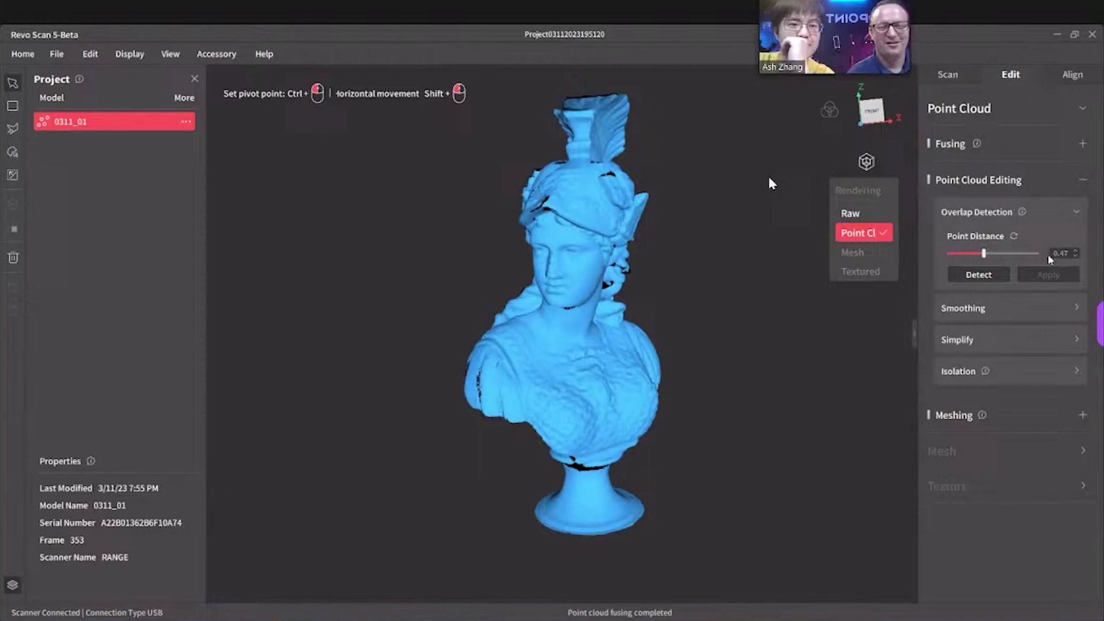
left_click(993, 275)
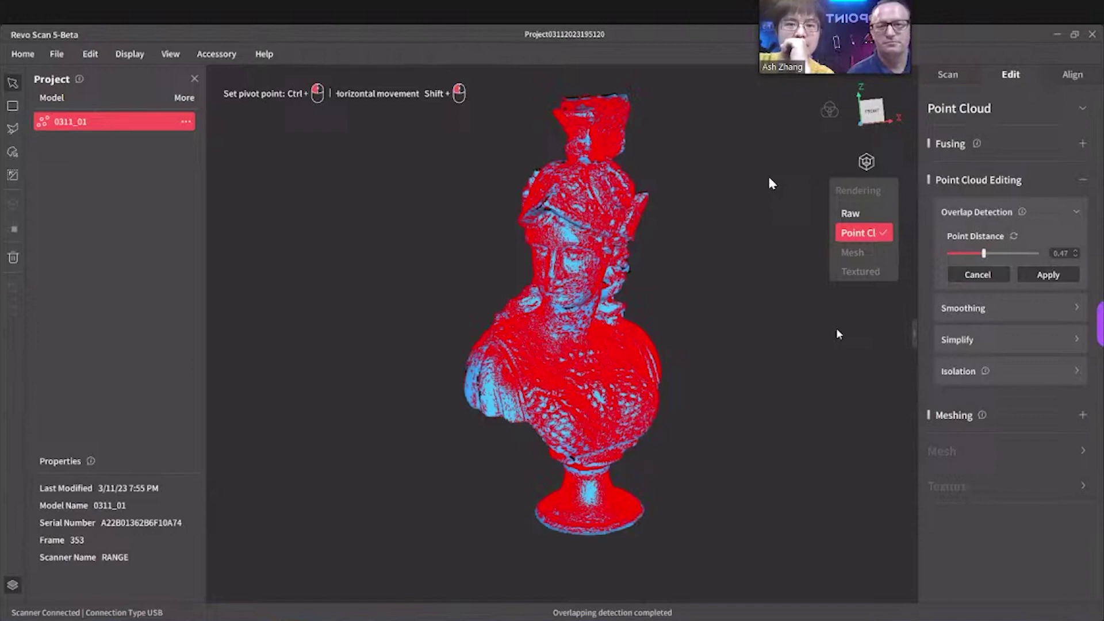
left_click_drag(842, 376, 733, 336)
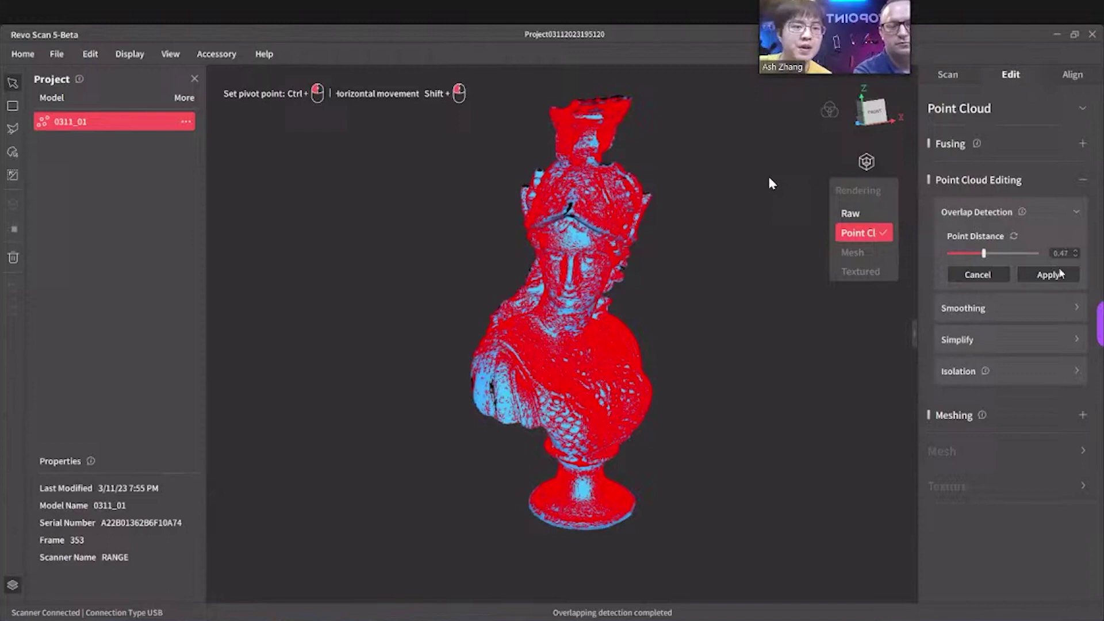
Delete the detected overlaps and repeat detect-and-delete passes at Point Distance 0.50
left_click(1047, 274)
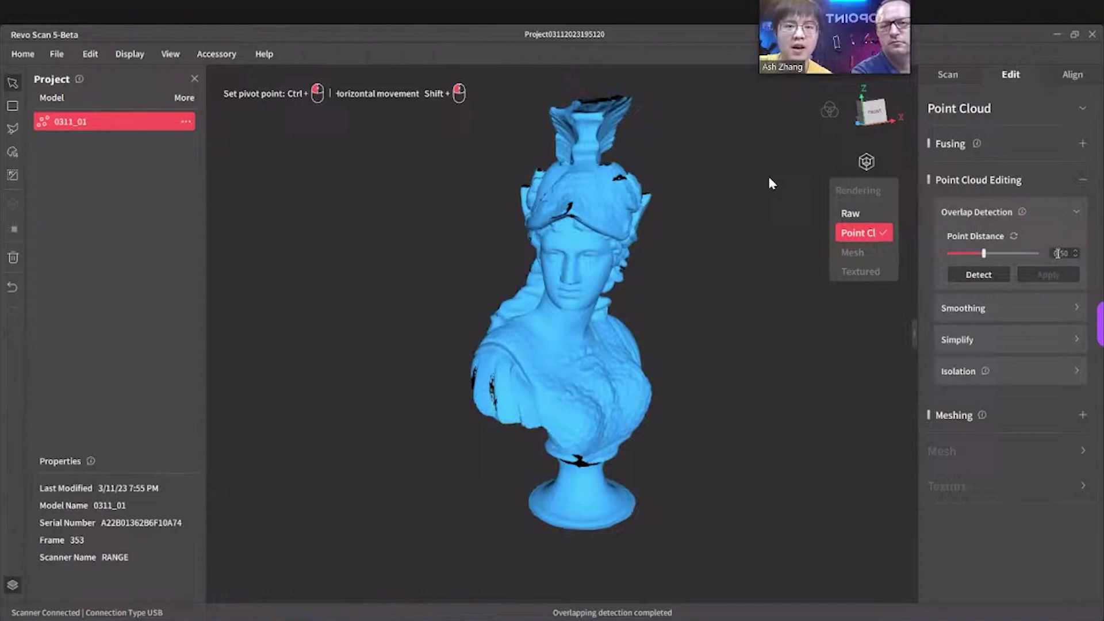
left_click(977, 276)
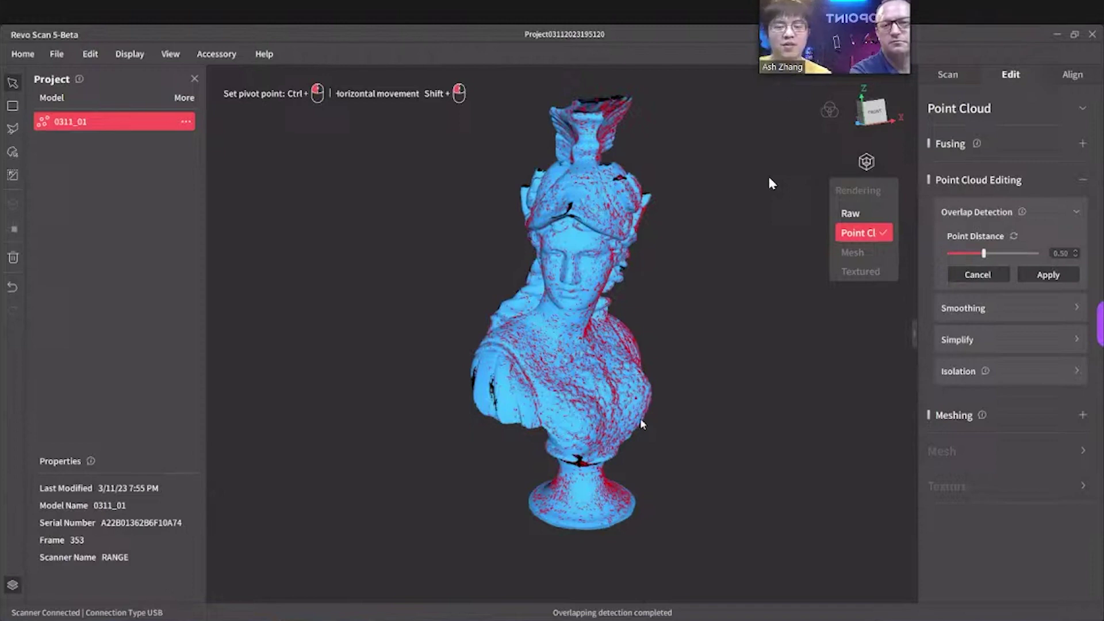
left_click(1048, 275)
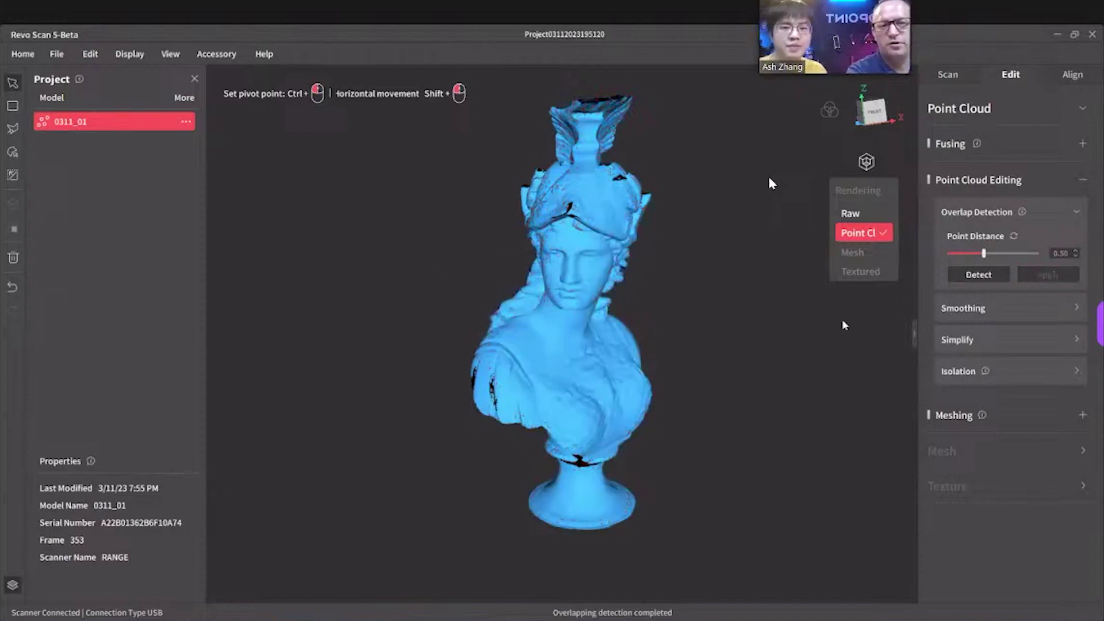
left_click_drag(830, 350, 754, 358)
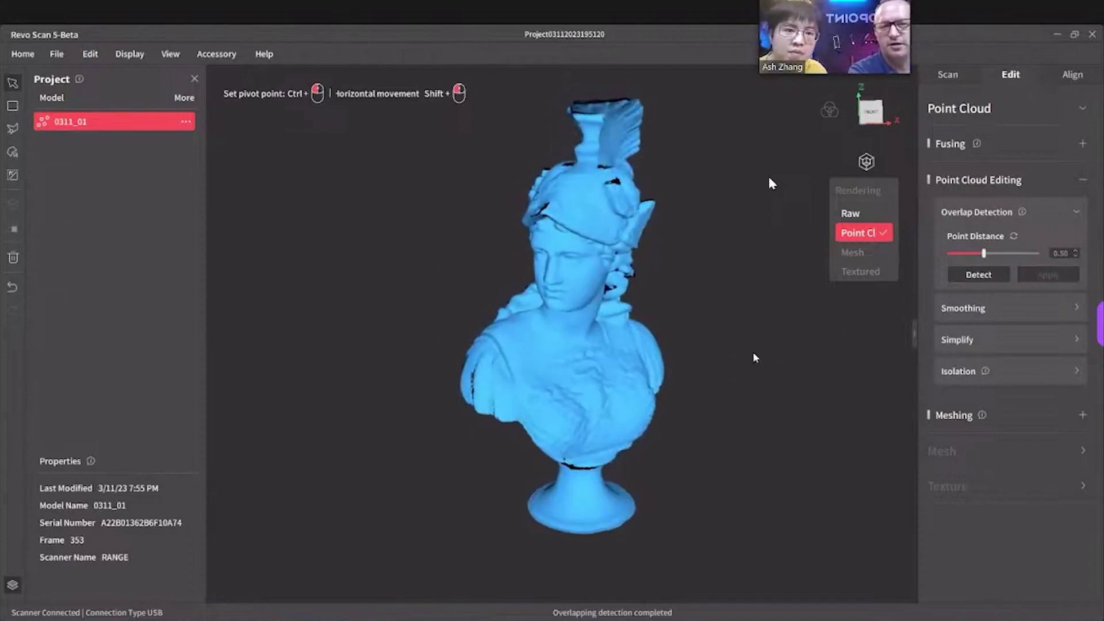
left_click(986, 276)
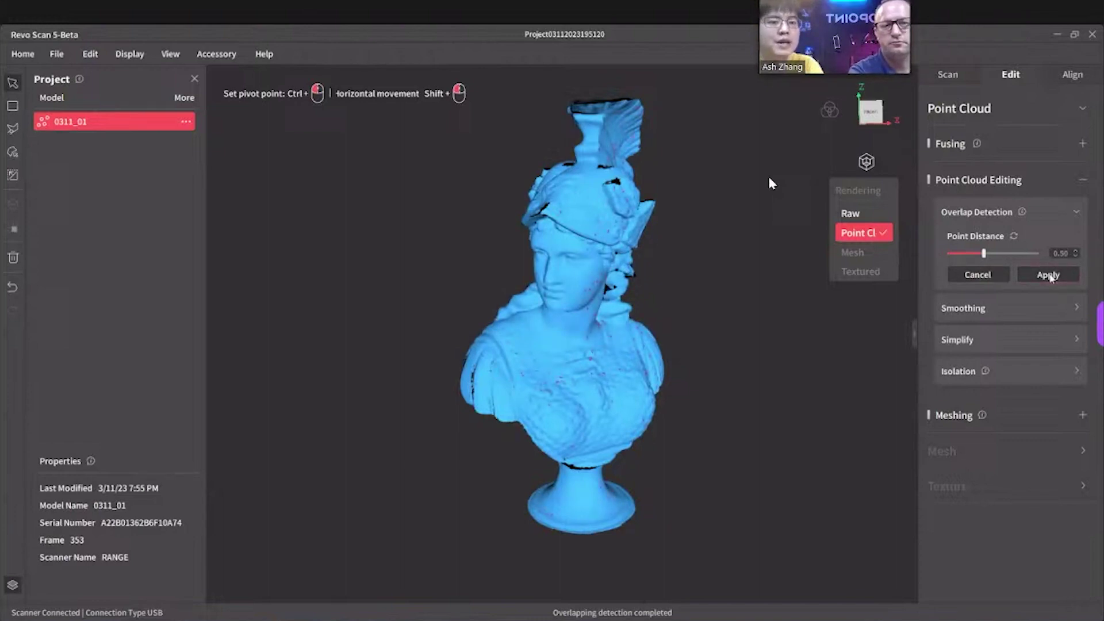
left_click(1048, 274)
left_click(983, 276)
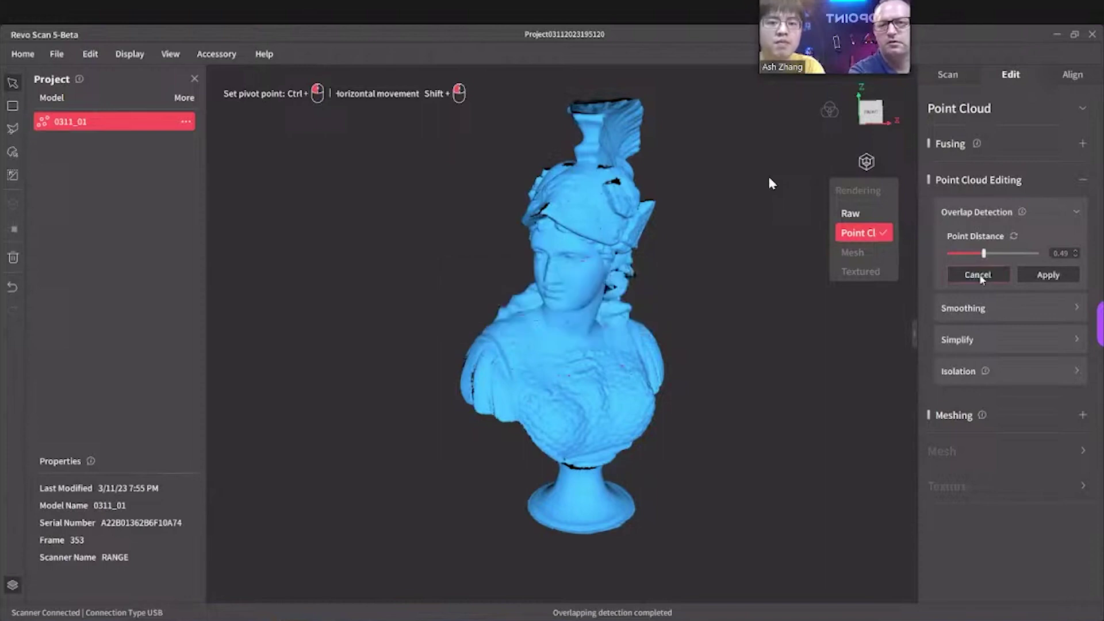
left_click(1049, 274)
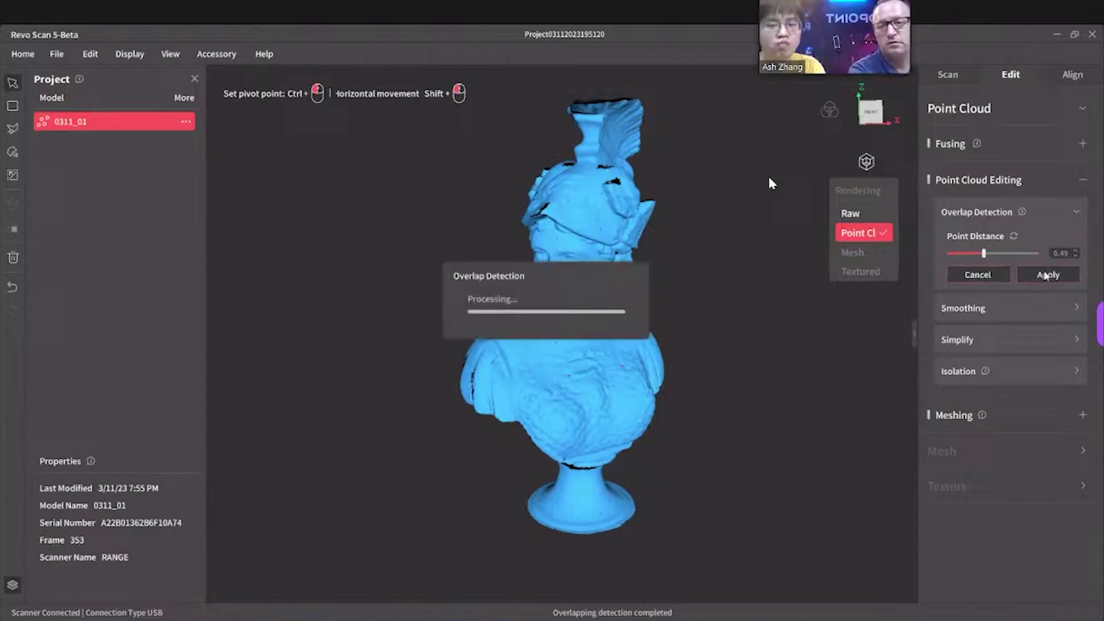
Continue overlap passes at Point Distance 0.49, then 0.48, ending on a fresh detection
left_click(963, 277)
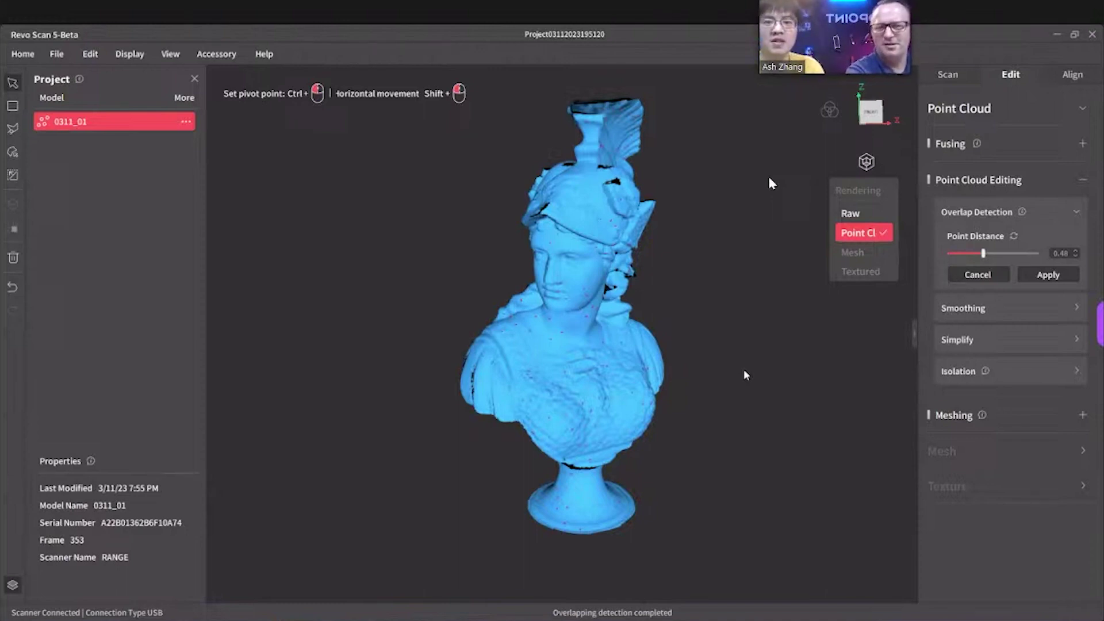
left_click(1050, 274)
left_click(993, 275)
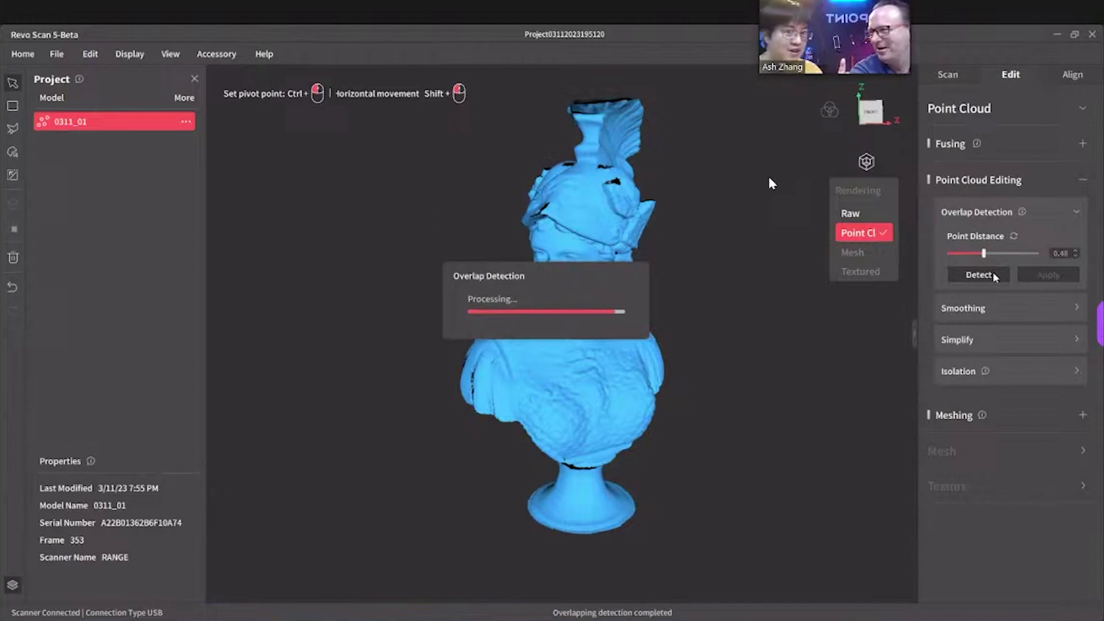
left_click(1048, 276)
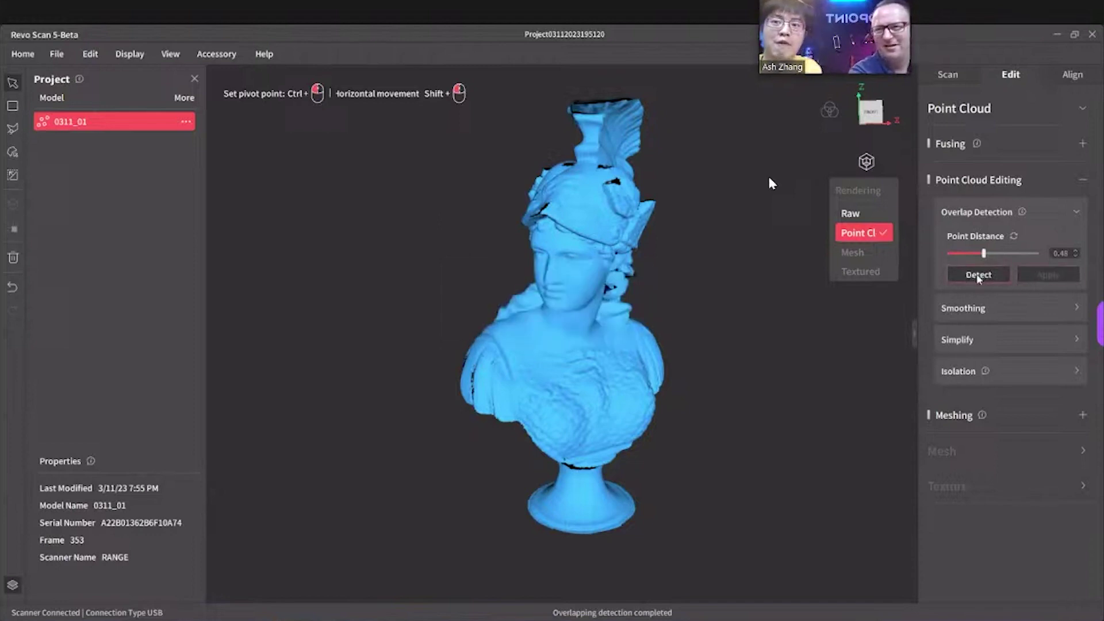
left_click(970, 278)
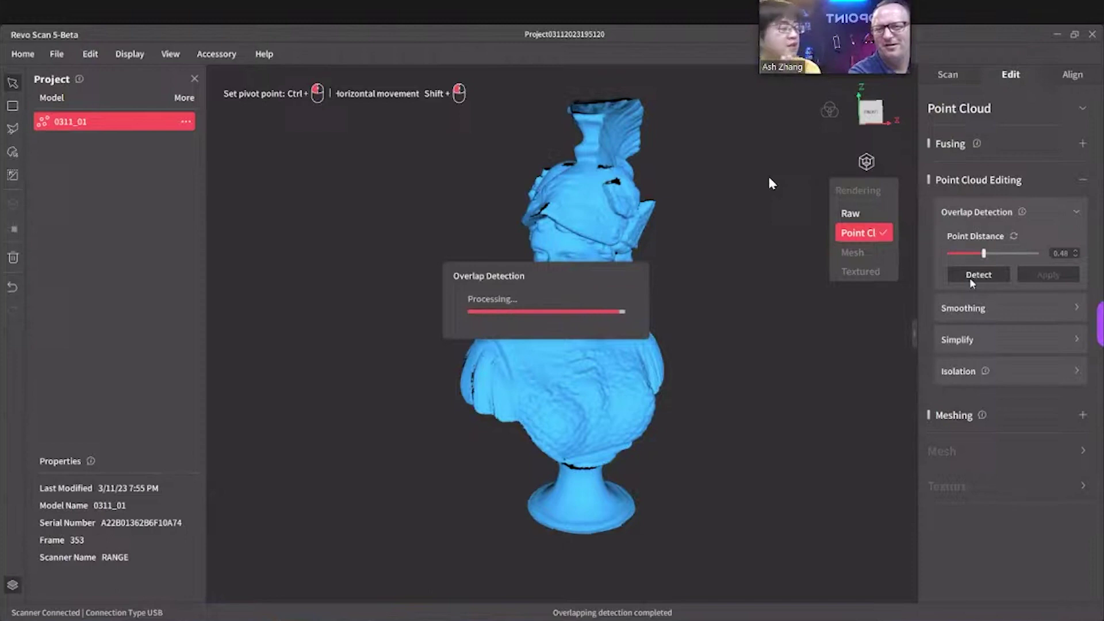
left_click(1047, 272)
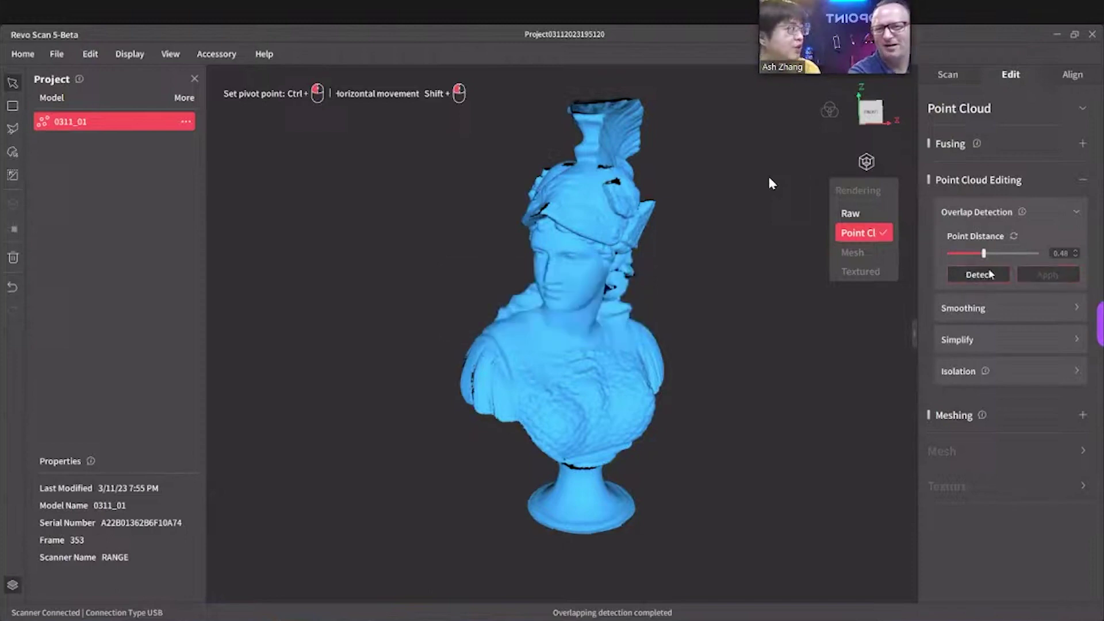
left_click(1006, 275)
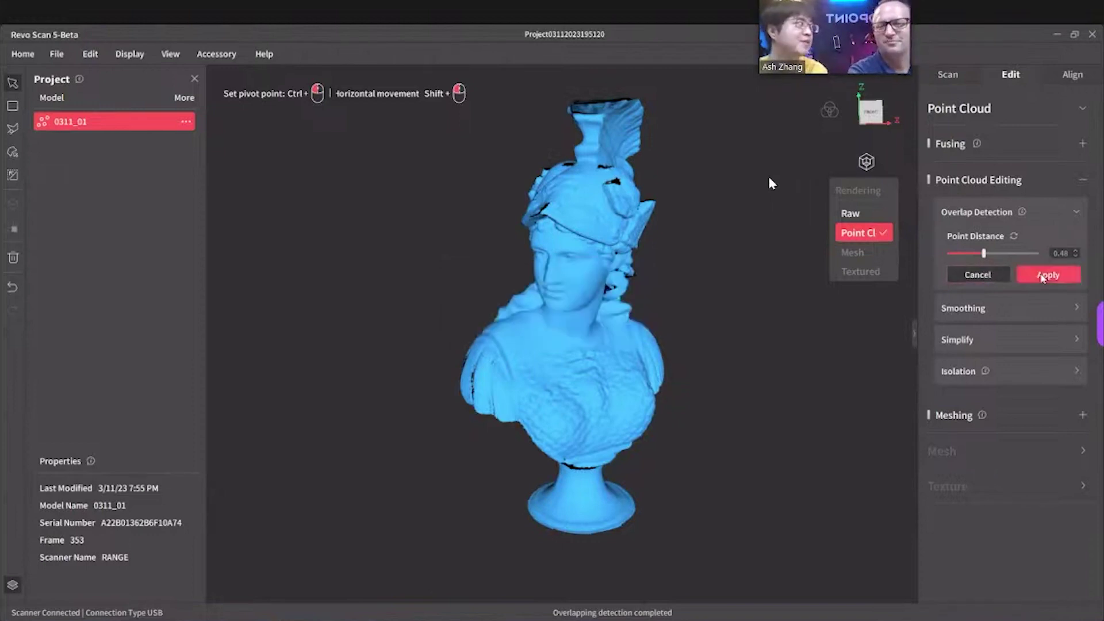
Apply overlap removal until 'Failed to detect the overlapped data' appears, then collapse Overlap Detection
left_click(1031, 279)
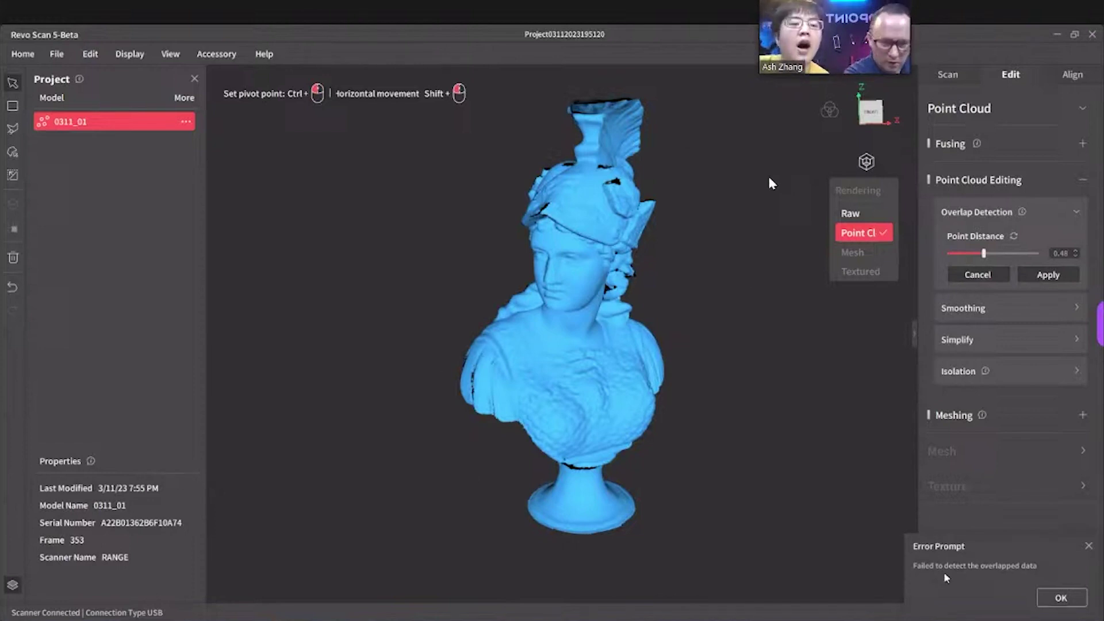
left_click(1047, 275)
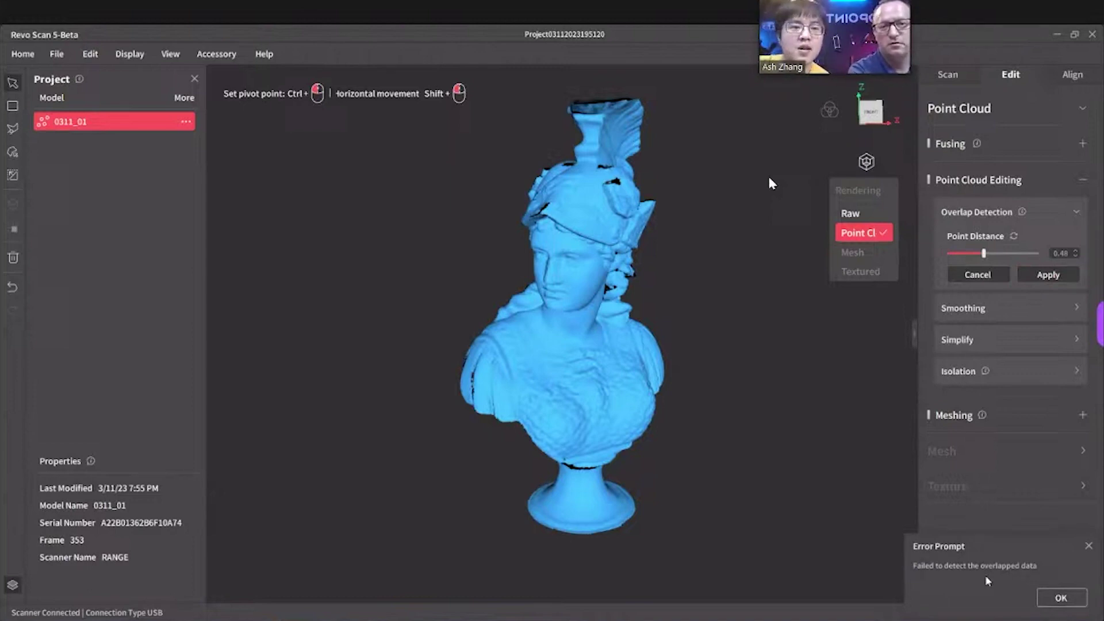
left_click(1077, 211)
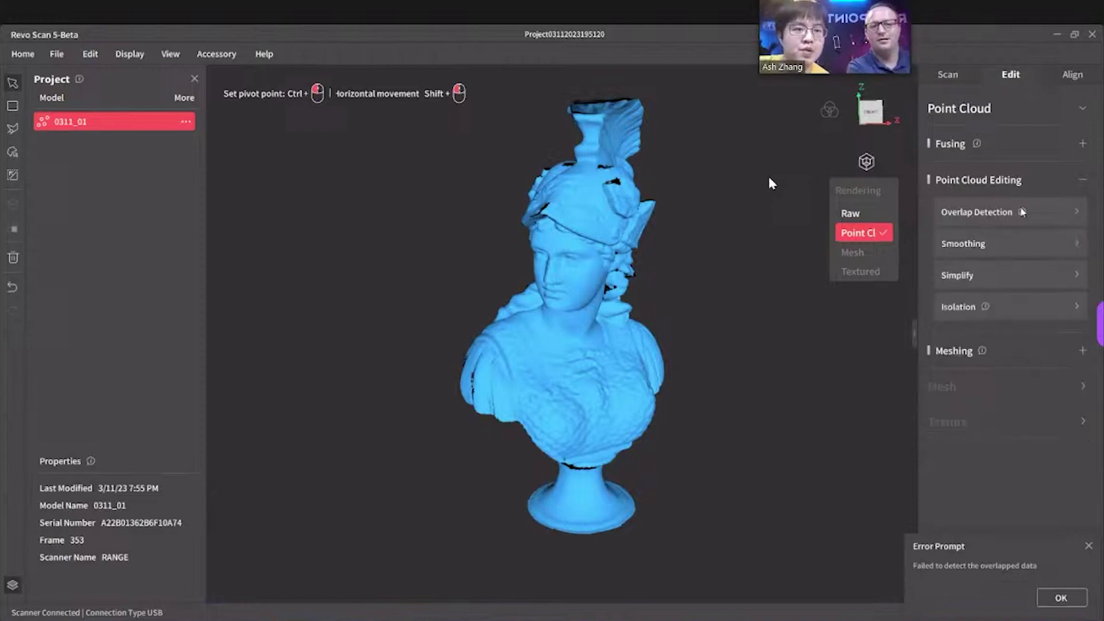
Expand Isolation and read its info tip, revealing Radius 16, Angle 90 and Isolation Rate 15%
left_click(1019, 306)
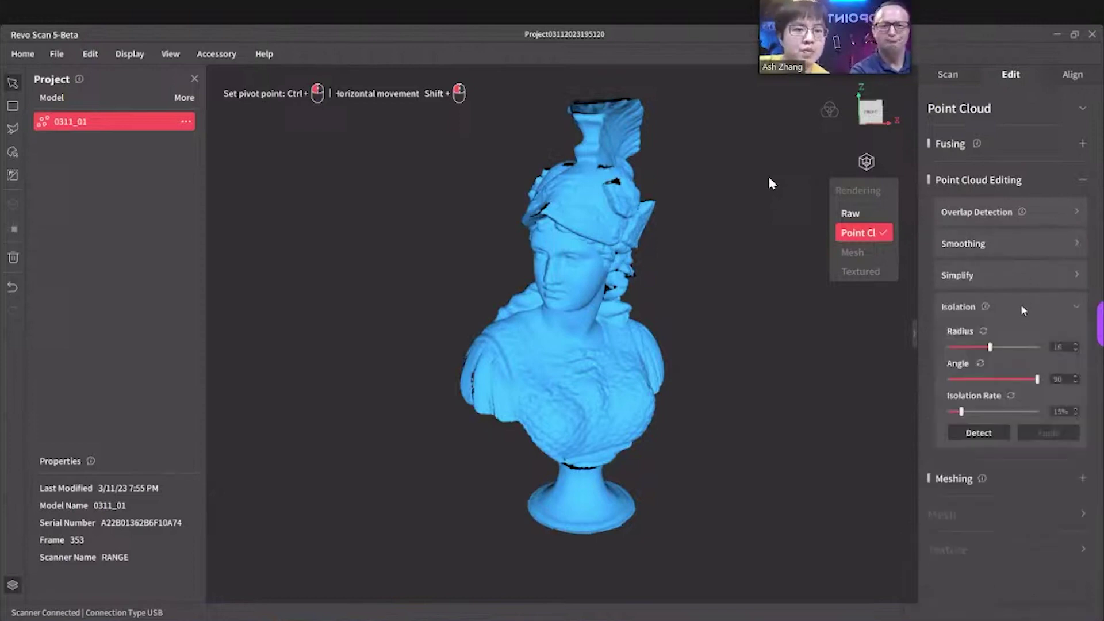
left_click(984, 308)
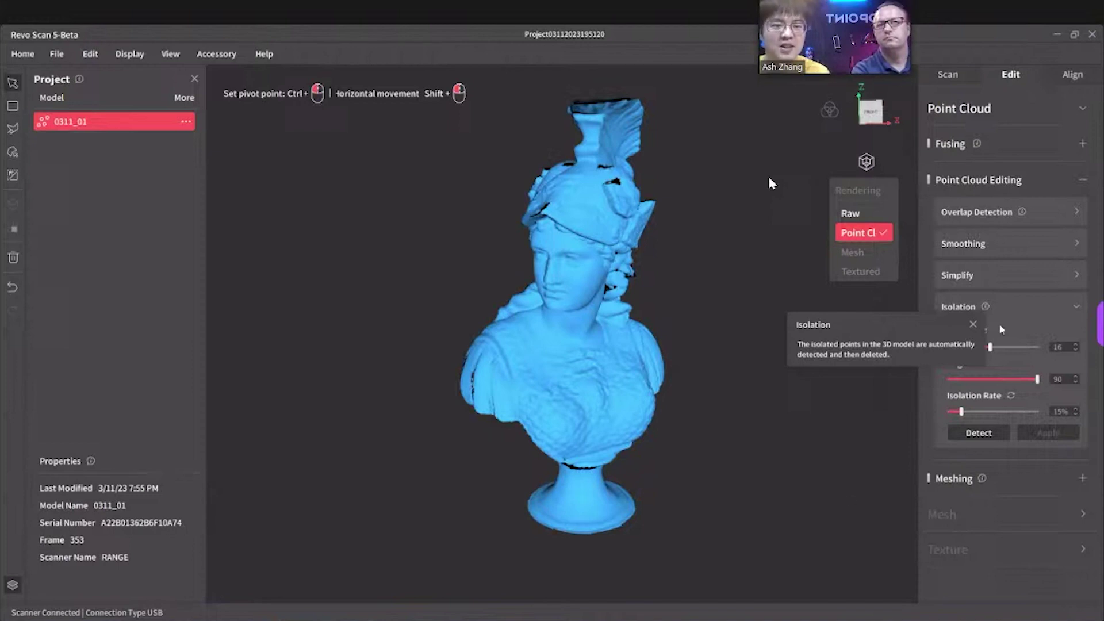
left_click(972, 326)
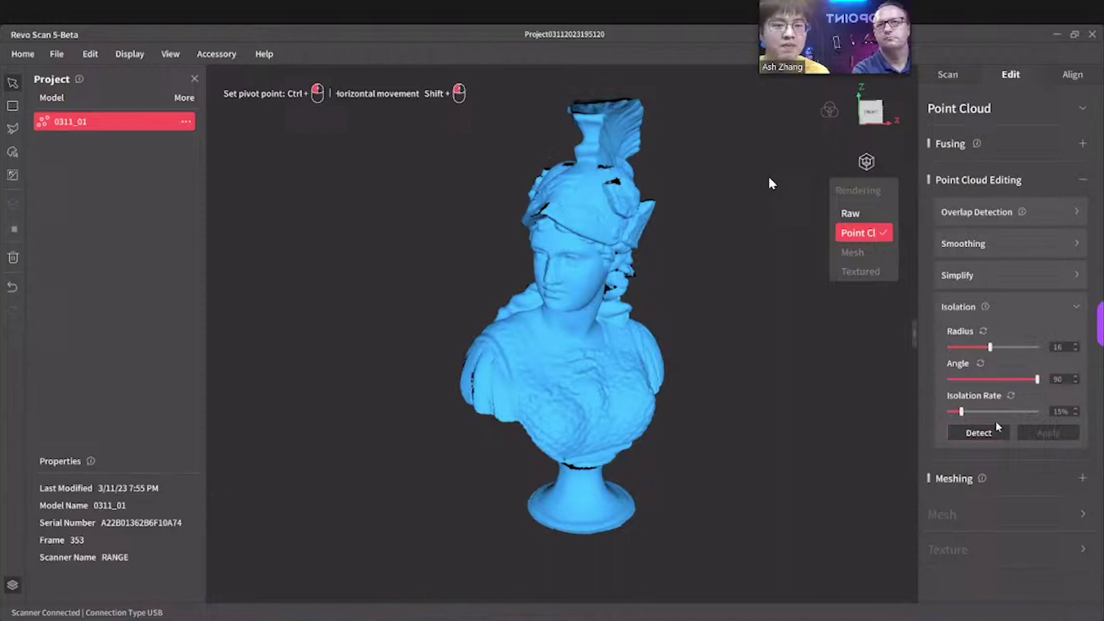
Detect isolated points, inspect the red-flagged pedestal and strays, then cancel without deleting
left_click(966, 432)
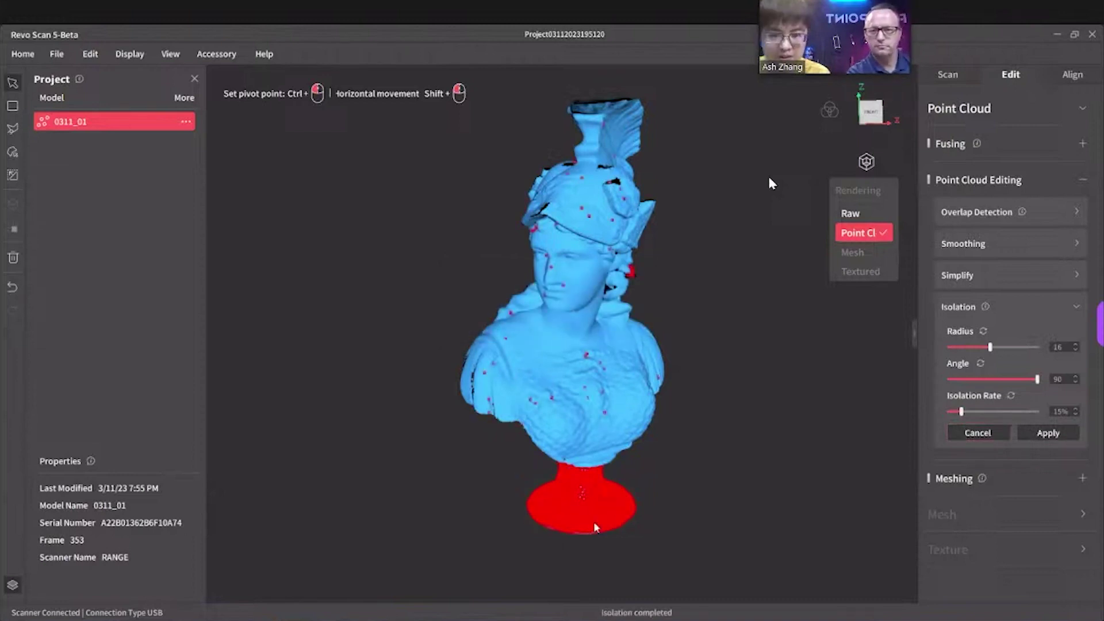
left_click_drag(589, 528, 563, 466)
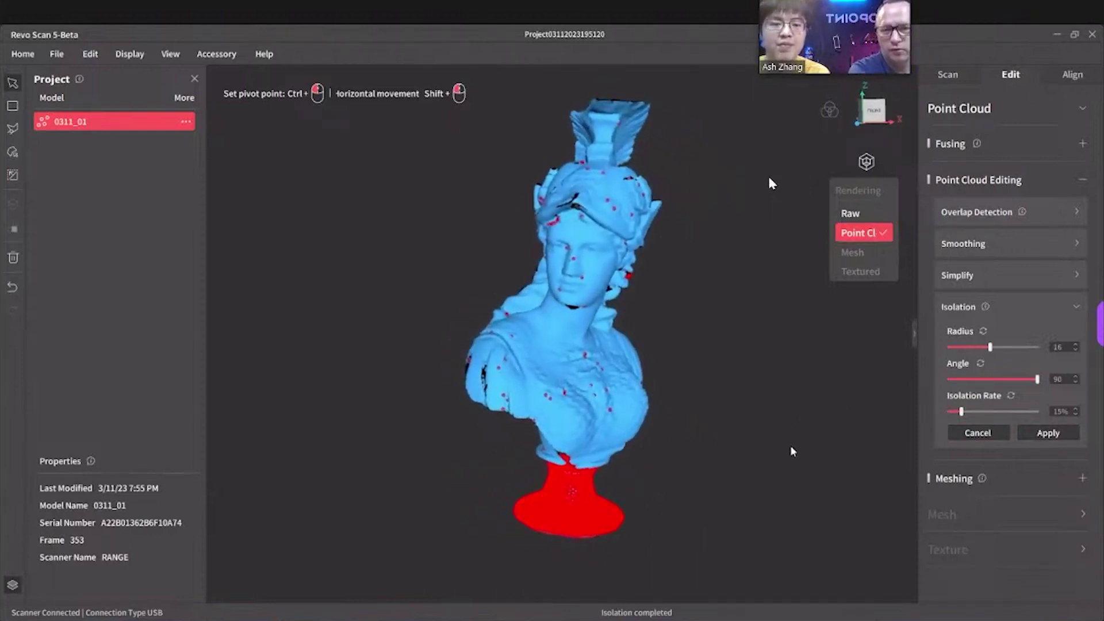
left_click_drag(792, 451, 794, 391)
left_click(978, 433)
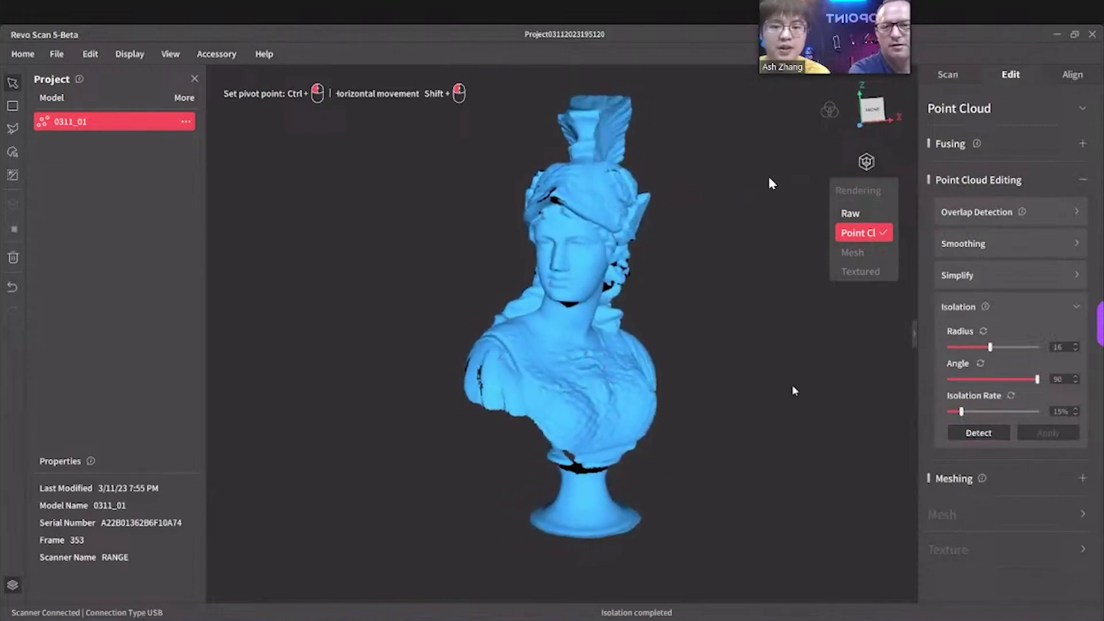
Collapse Isolation, browse Simplify and Smoothing without applying, then collapse Point Cloud Editing
left_click(1075, 306)
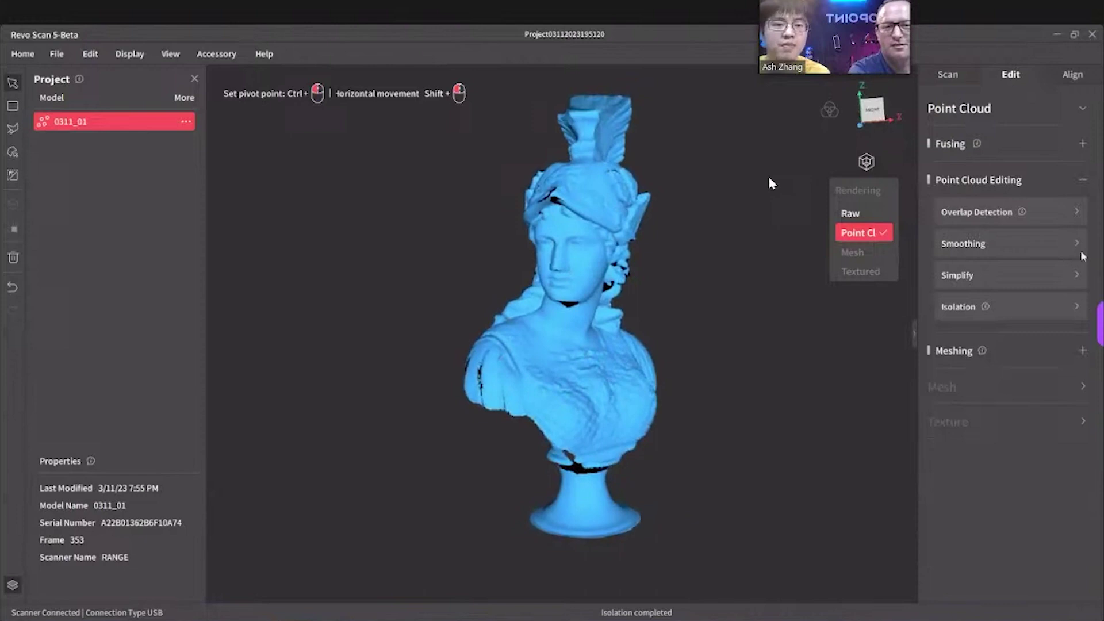
left_click(1077, 273)
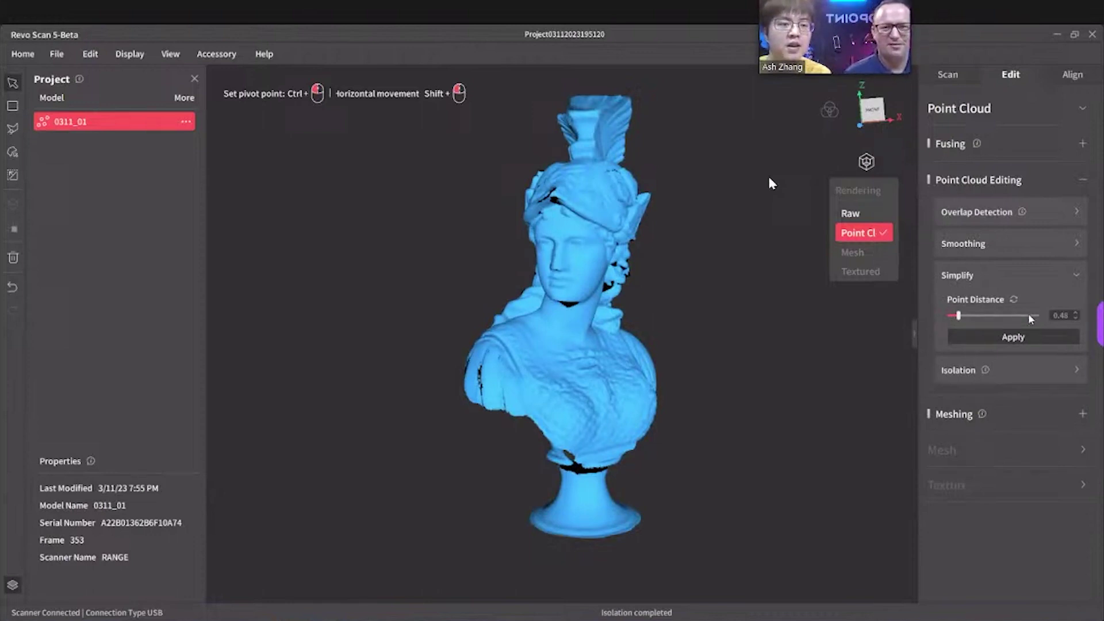
left_click(1081, 273)
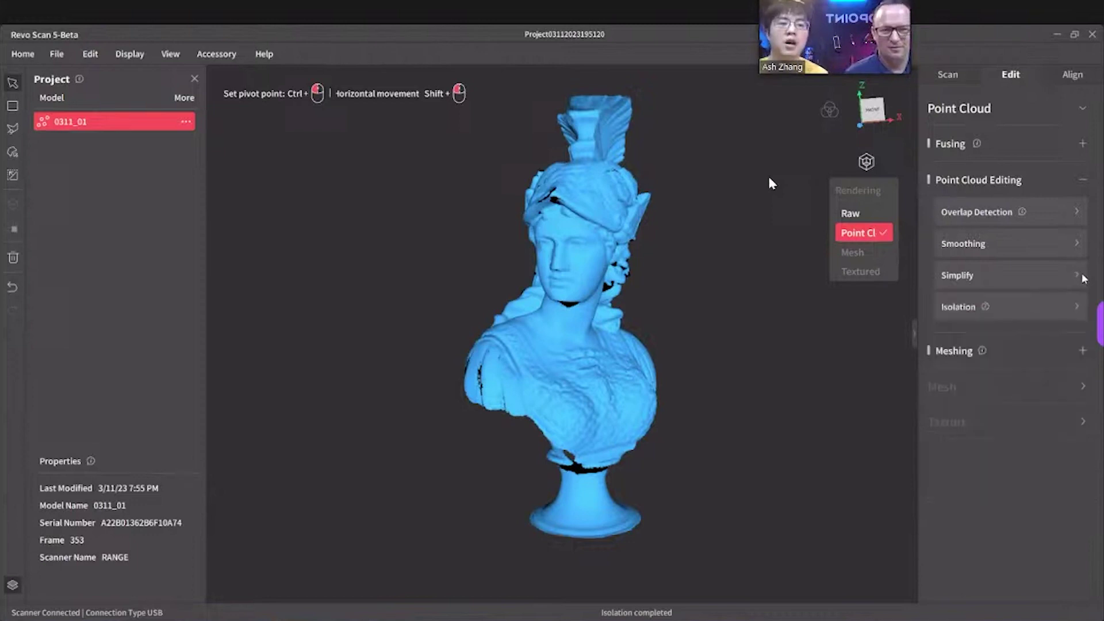
left_click(1085, 240)
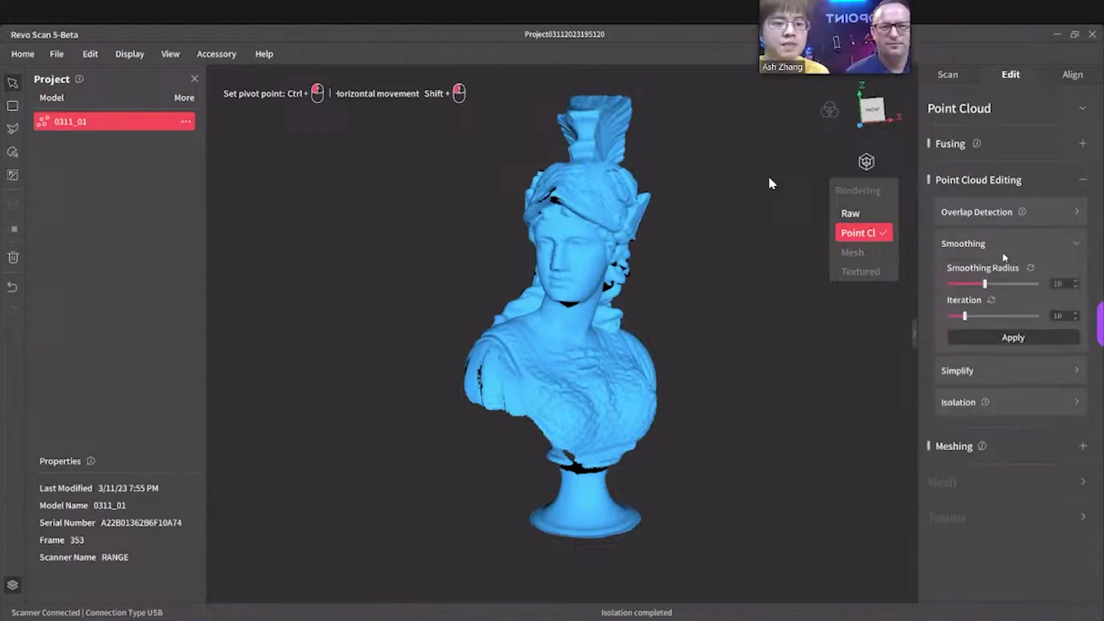
left_click(1077, 244)
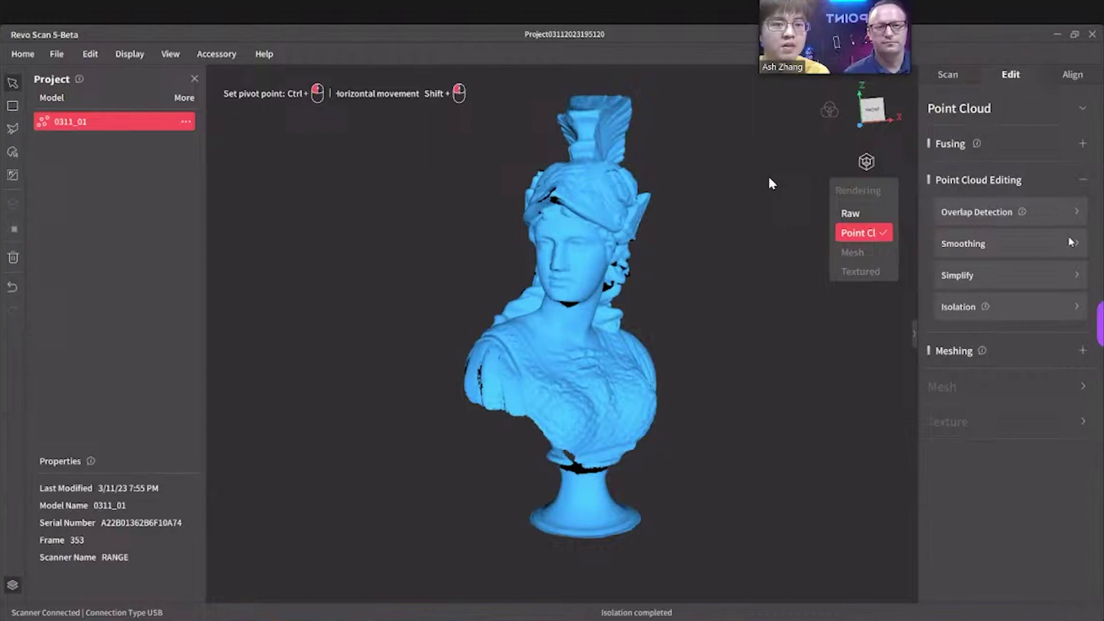
left_click(1069, 243)
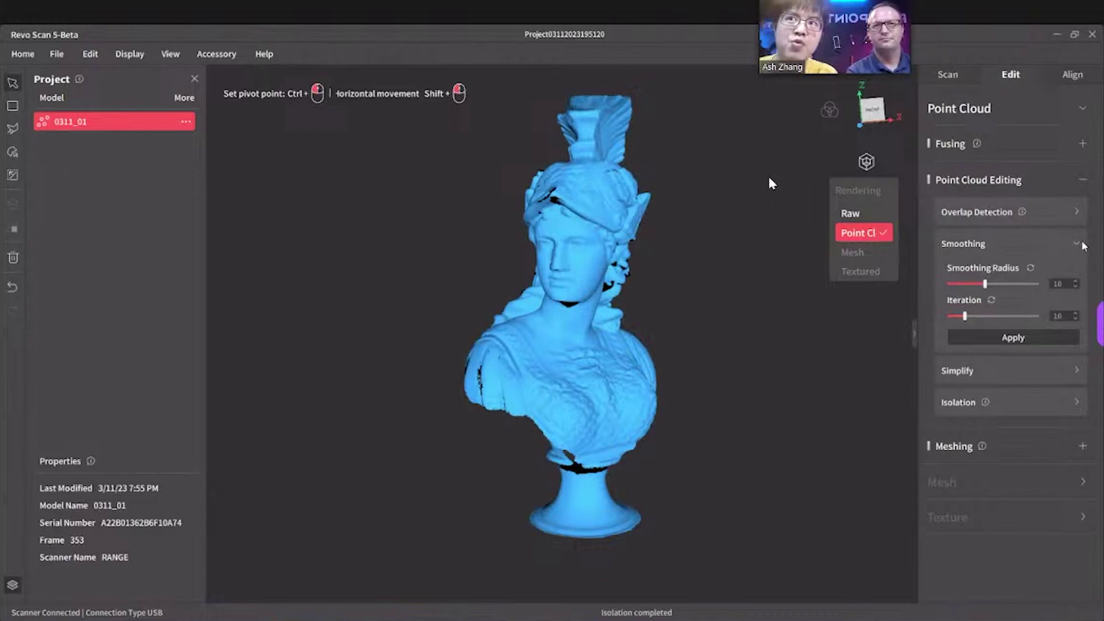
left_click(1077, 243)
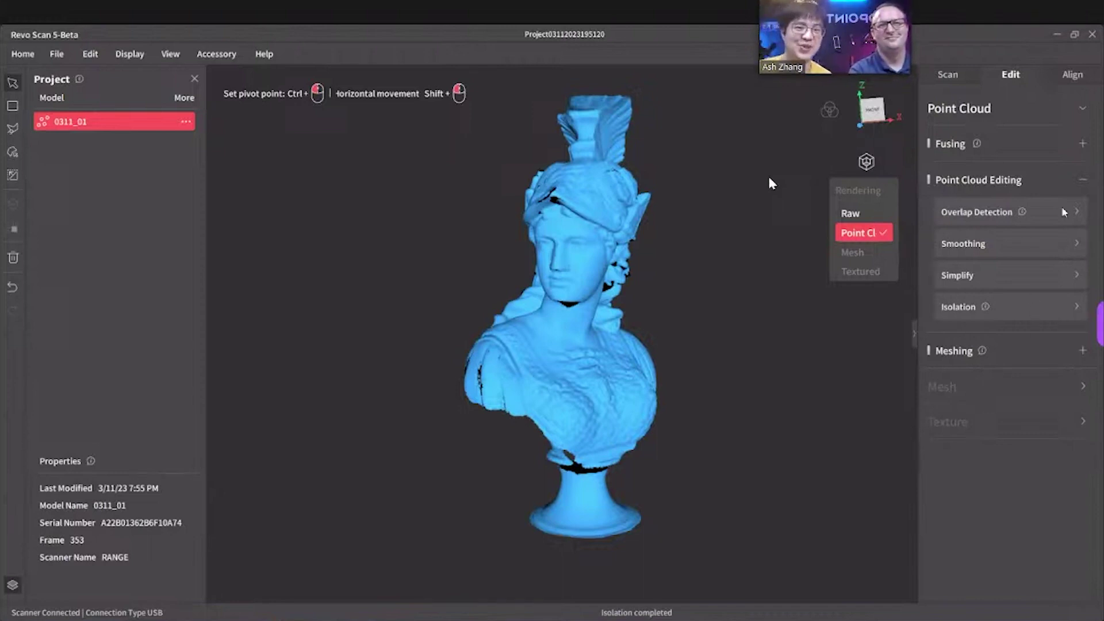
left_click(1082, 180)
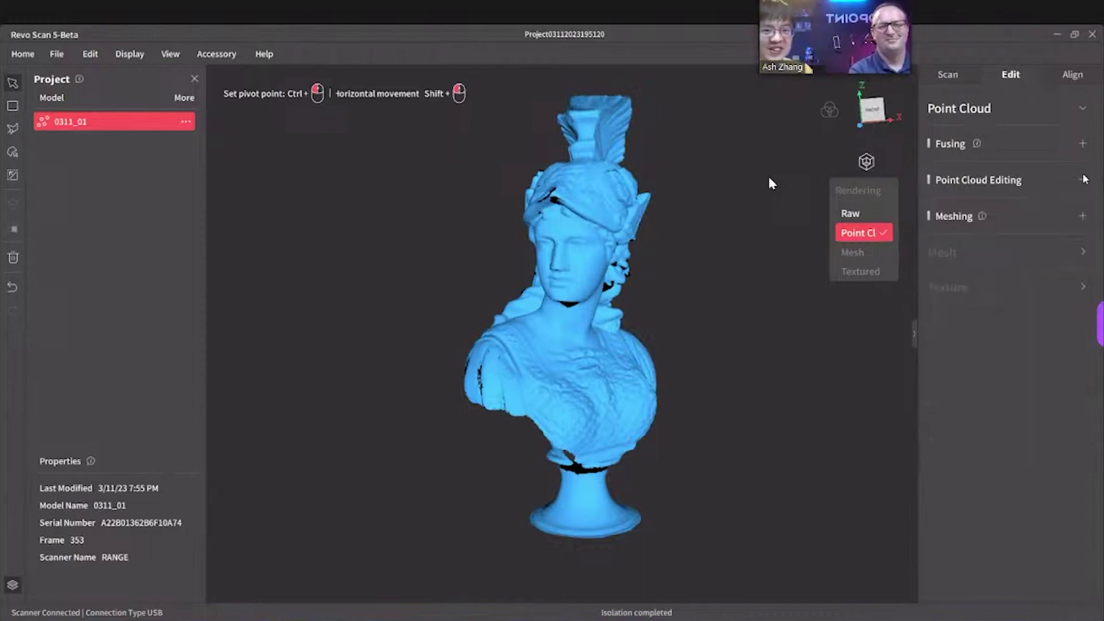
Expand Meshing to show Mesh Quality 6.3, Fill Holes on and Ratio 30%
left_click(1064, 217)
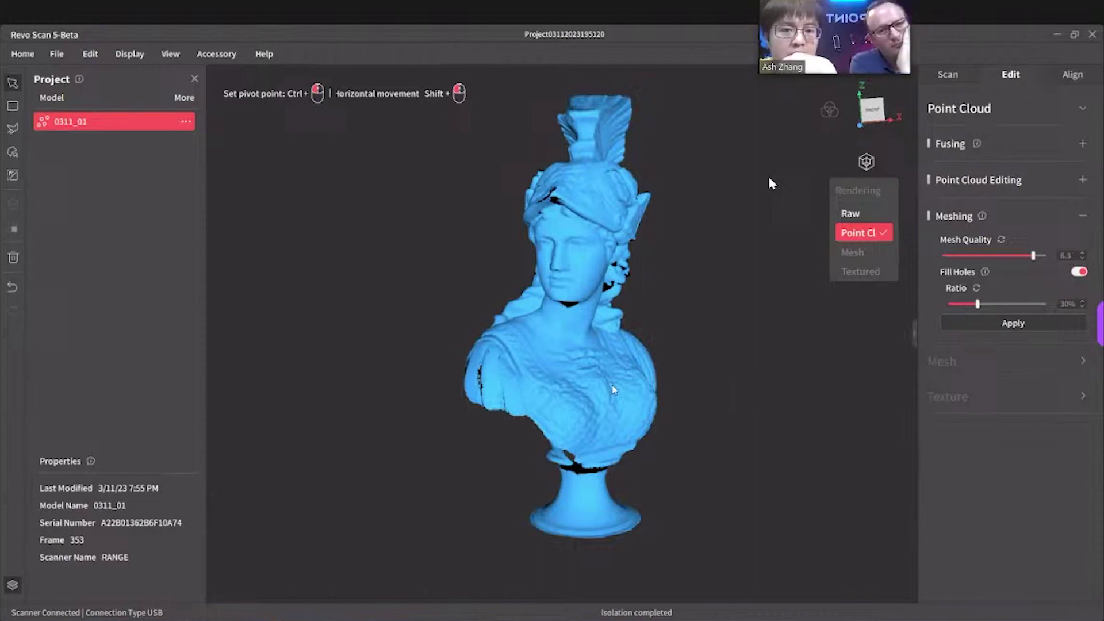
Set Mesh Quality to 7.0 and orbit the bust to examine the gaps at its base
left_click_drag(1033, 255, 1044, 256)
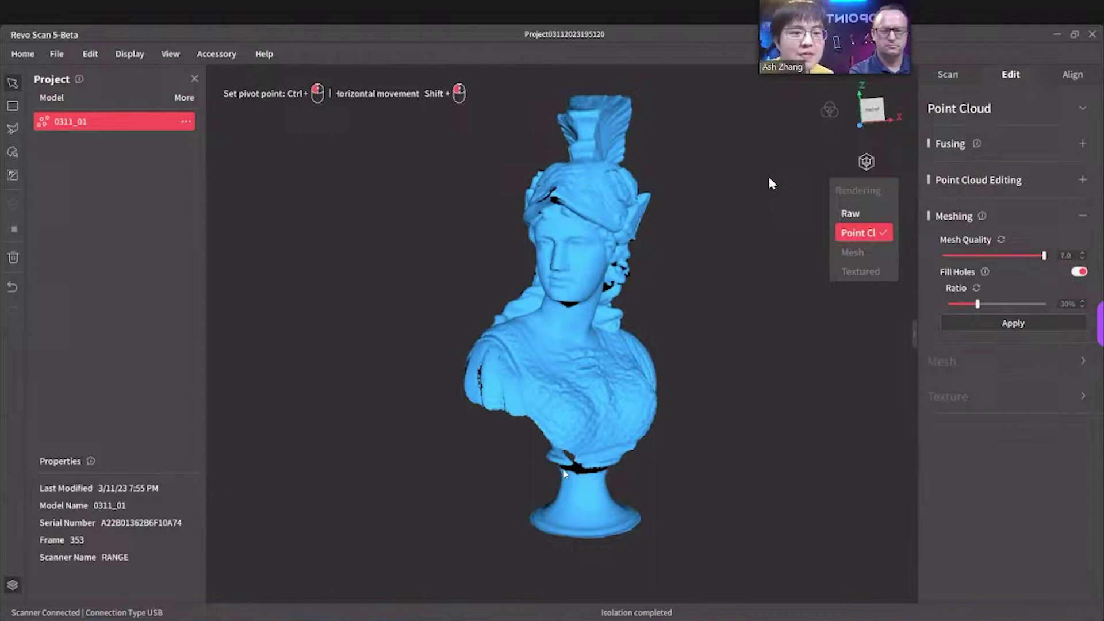
left_click_drag(760, 402, 753, 378)
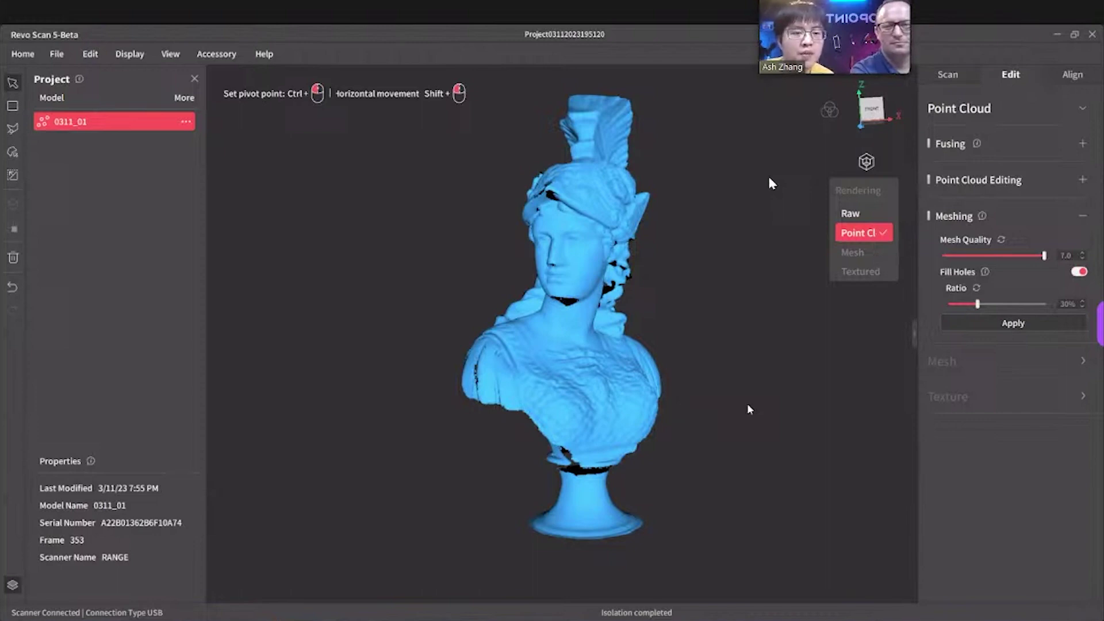
left_click_drag(747, 403, 574, 469)
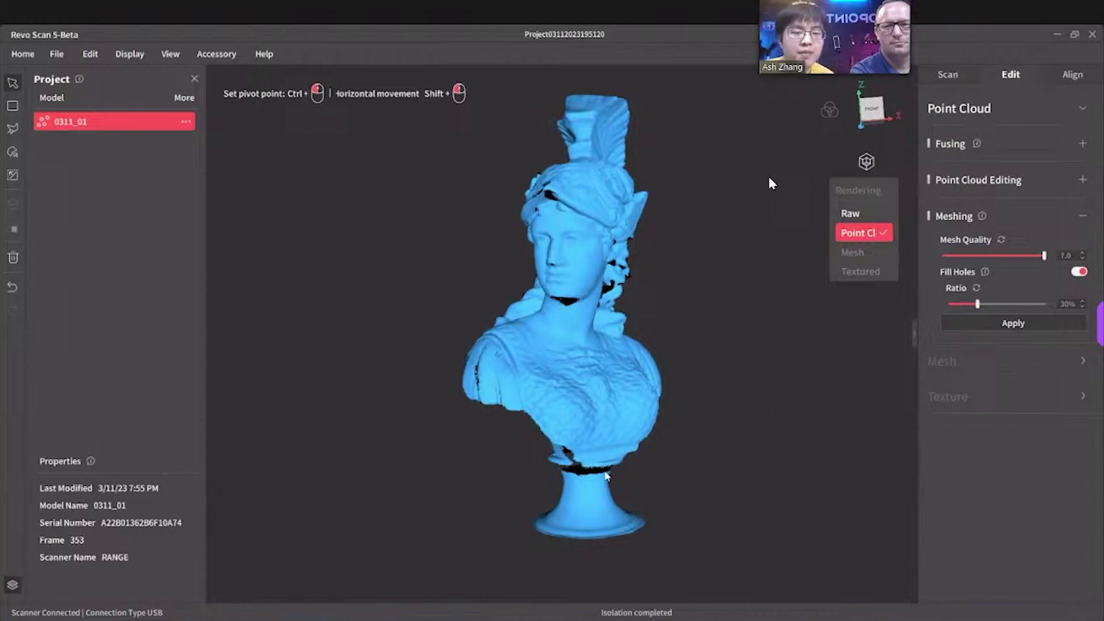
left_click_drag(606, 475, 785, 375)
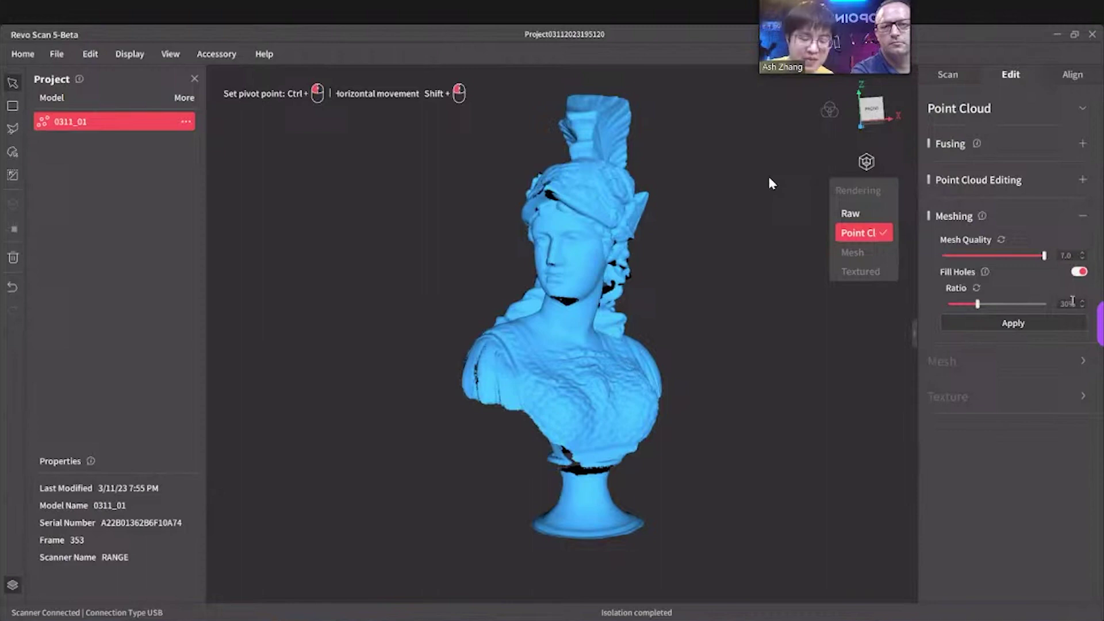
Apply Meshing to the bust's point cloud with Fill Holes on, then inspect the solid mesh and pedestal
left_click(1081, 271)
left_click(1082, 273)
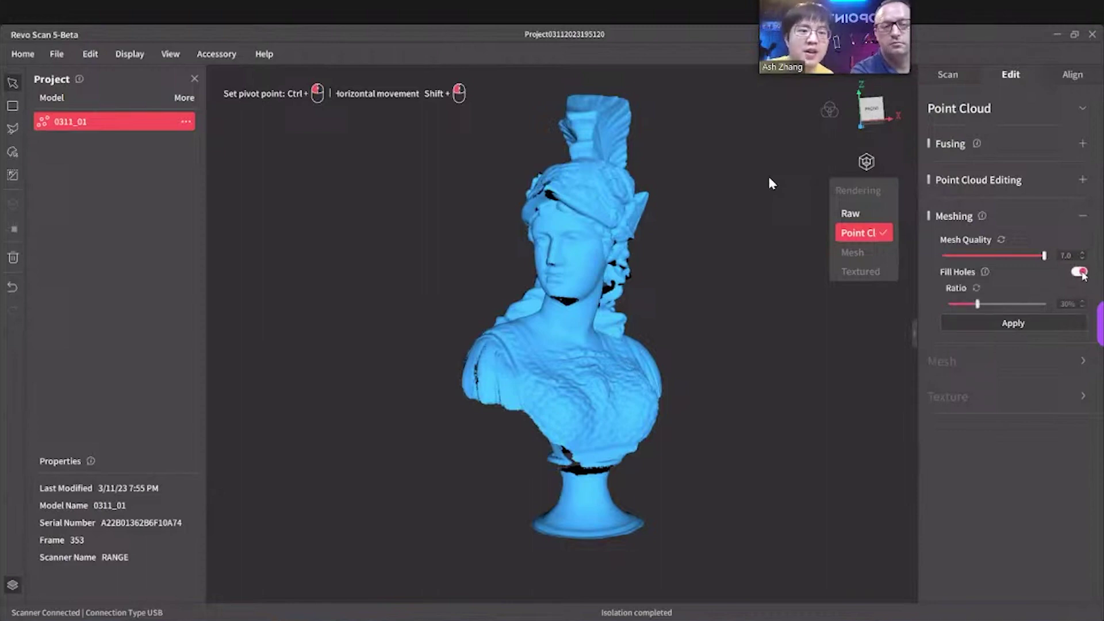
left_click(1022, 323)
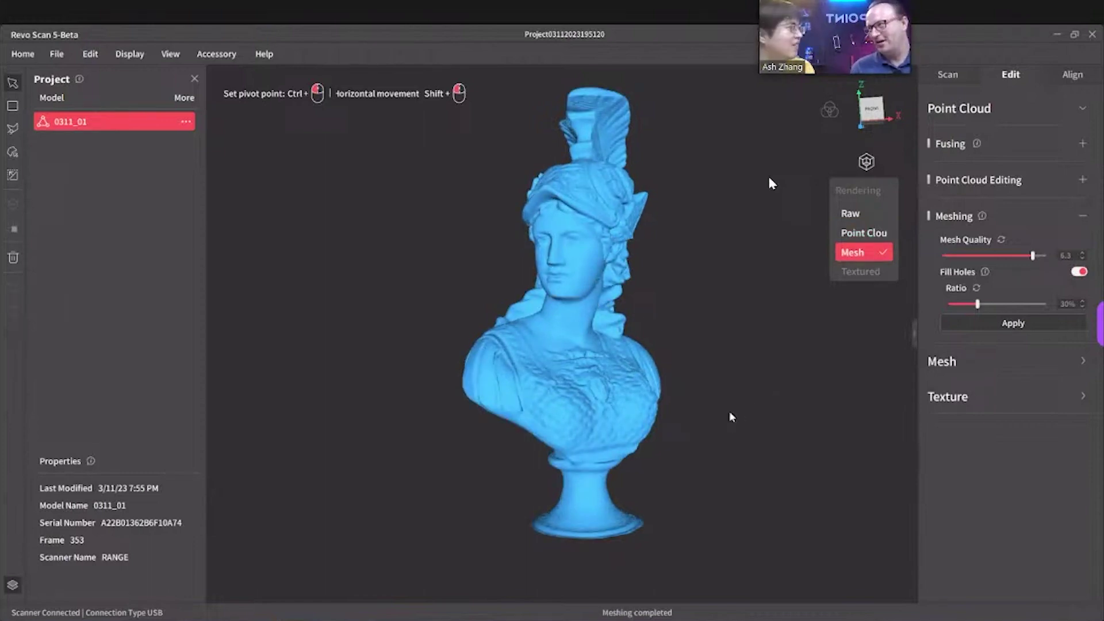
left_click_drag(722, 431, 758, 370)
scroll(757, 371, "up", 3)
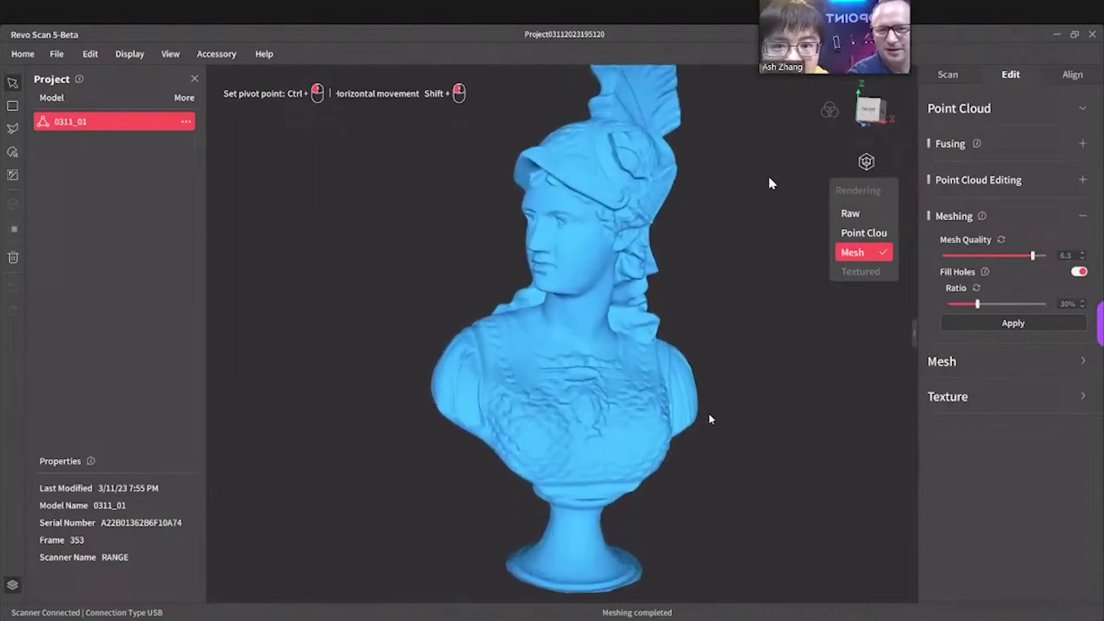